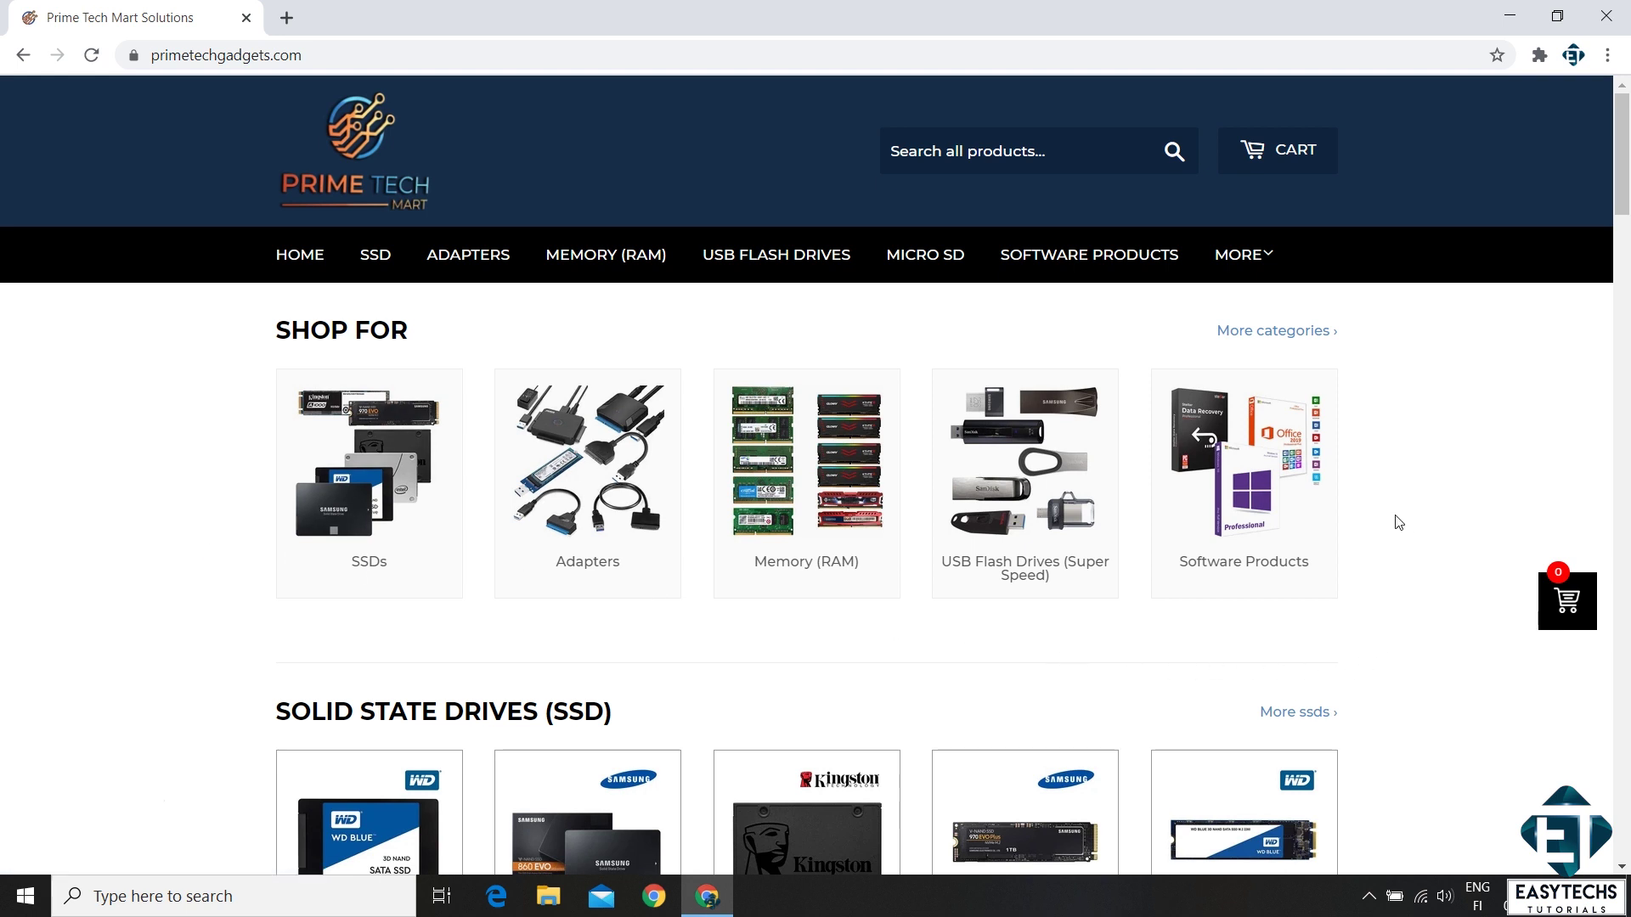
Browse the Software Products keys and open the Windows 10 Professional OEM listing.
{"action": "left_click", "coordinate": [1288, 519]}
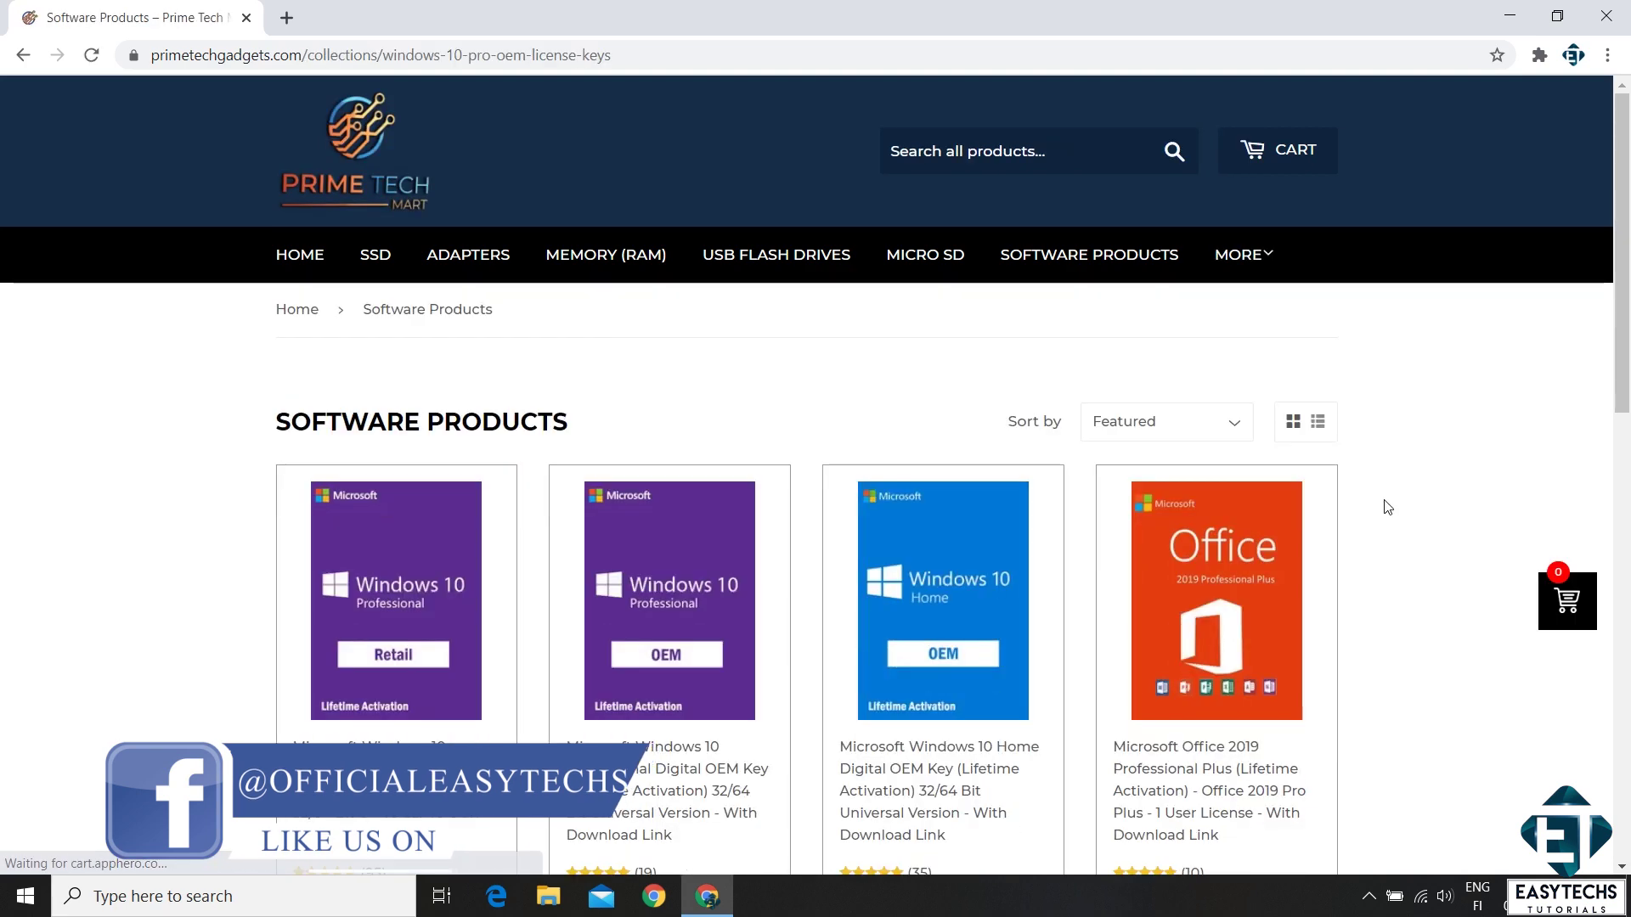
{"action": "scroll", "coordinate": [1387, 507], "scroll_direction": "down", "scroll_amount": 3}
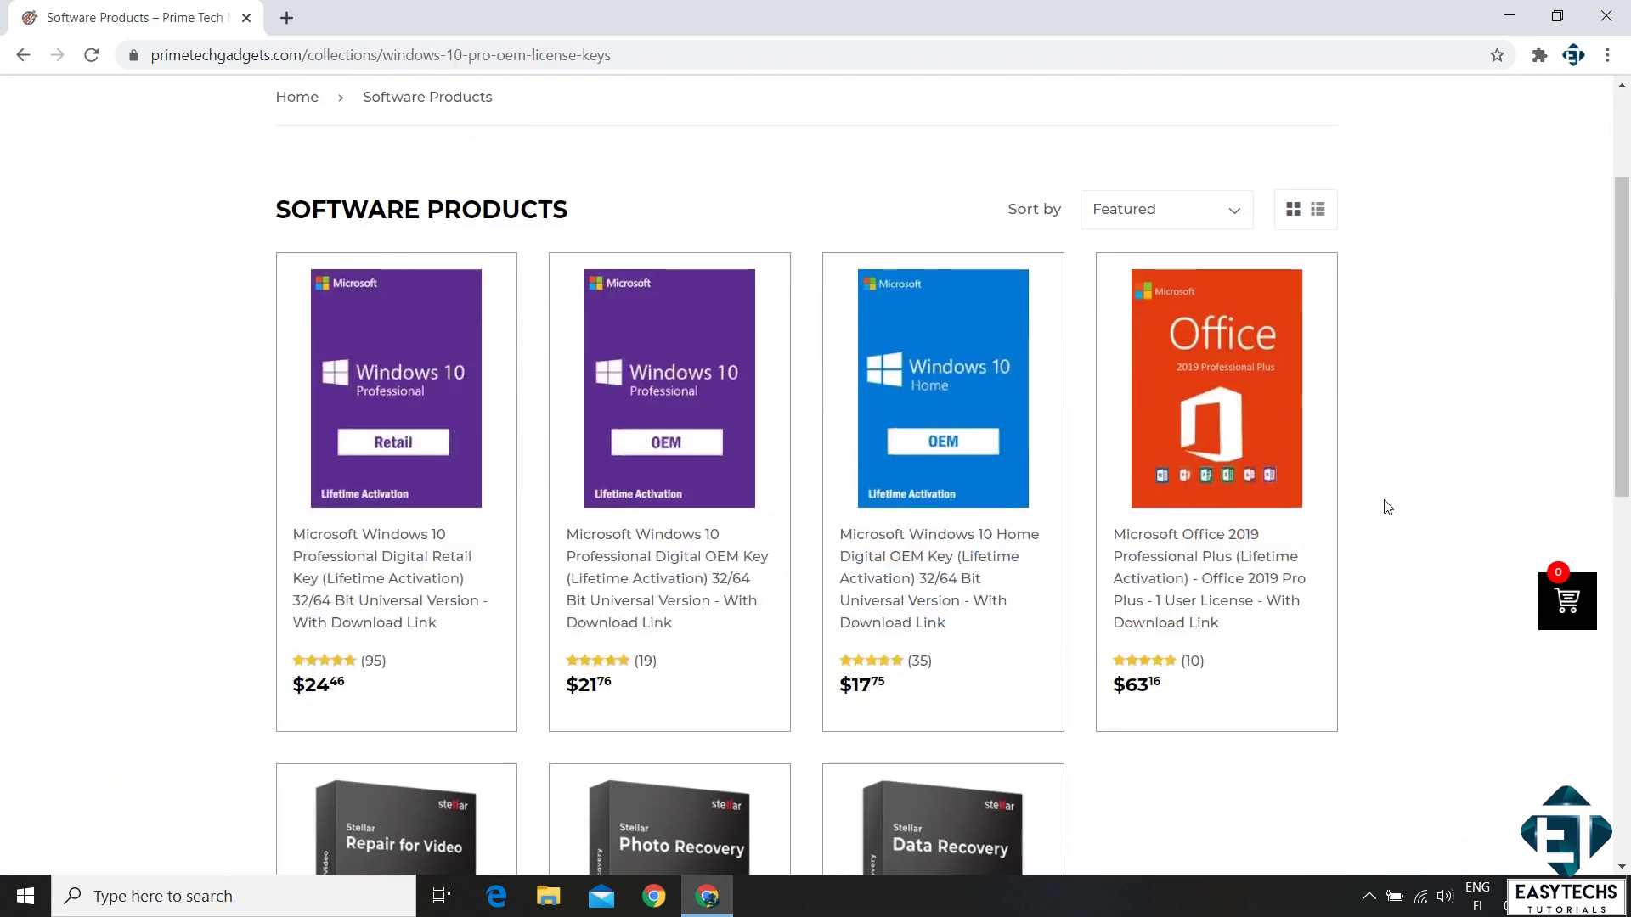
{"action": "scroll", "coordinate": [180, 587], "scroll_direction": "up", "scroll_amount": 3}
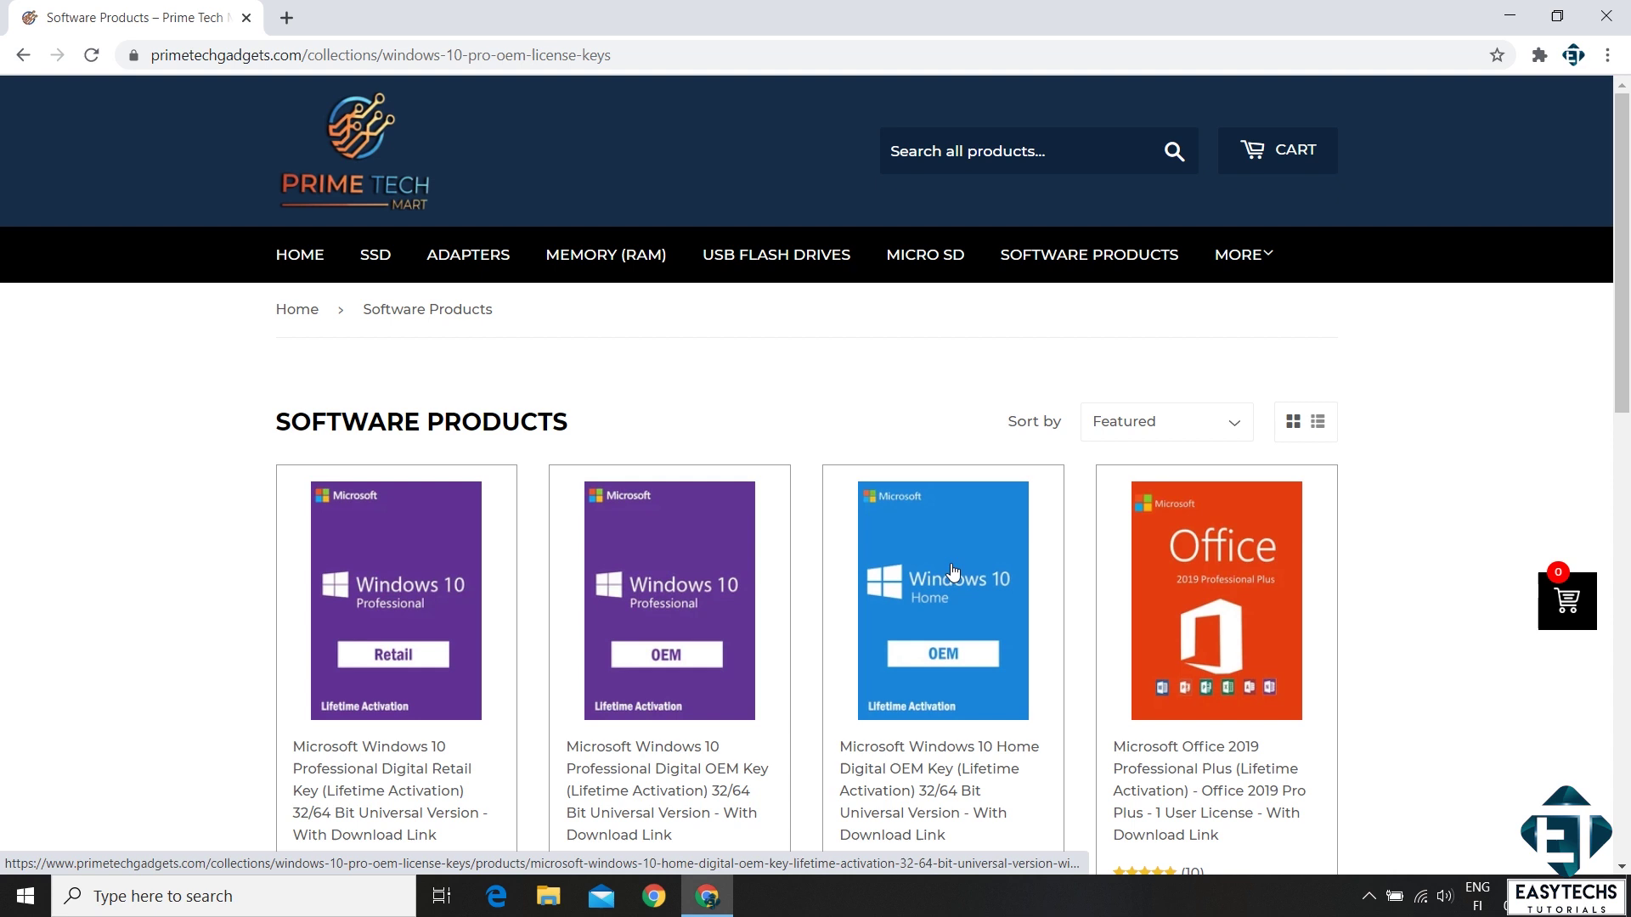
{"action": "scroll", "coordinate": [178, 572], "scroll_direction": "down", "scroll_amount": 1}
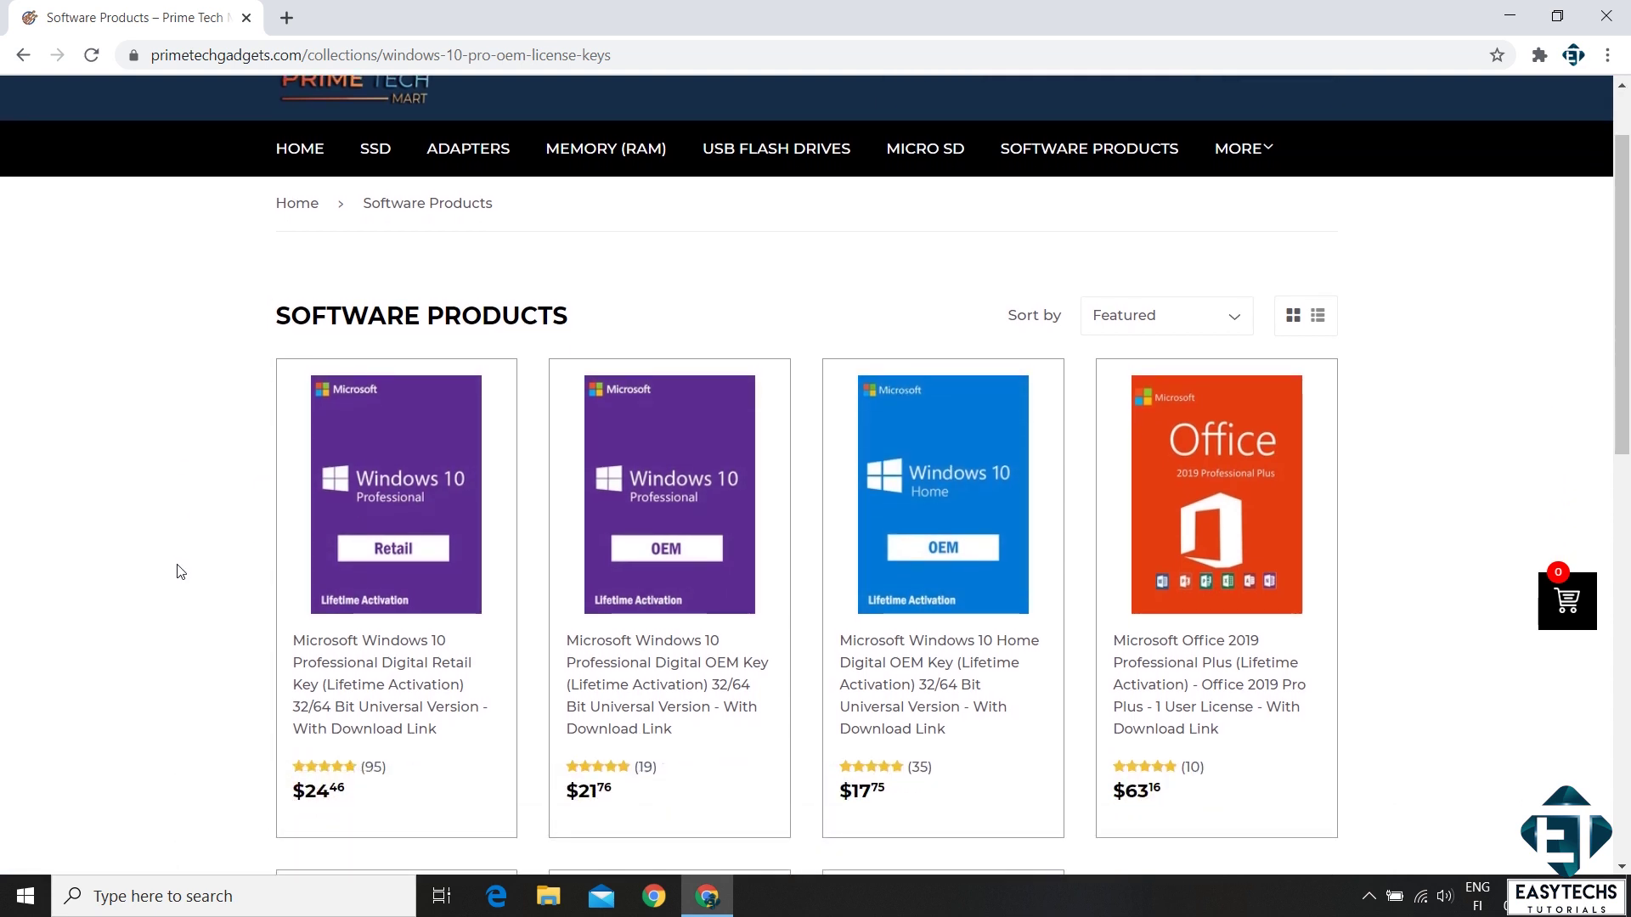
{"action": "scroll", "coordinate": [178, 569], "scroll_direction": "up", "scroll_amount": 1}
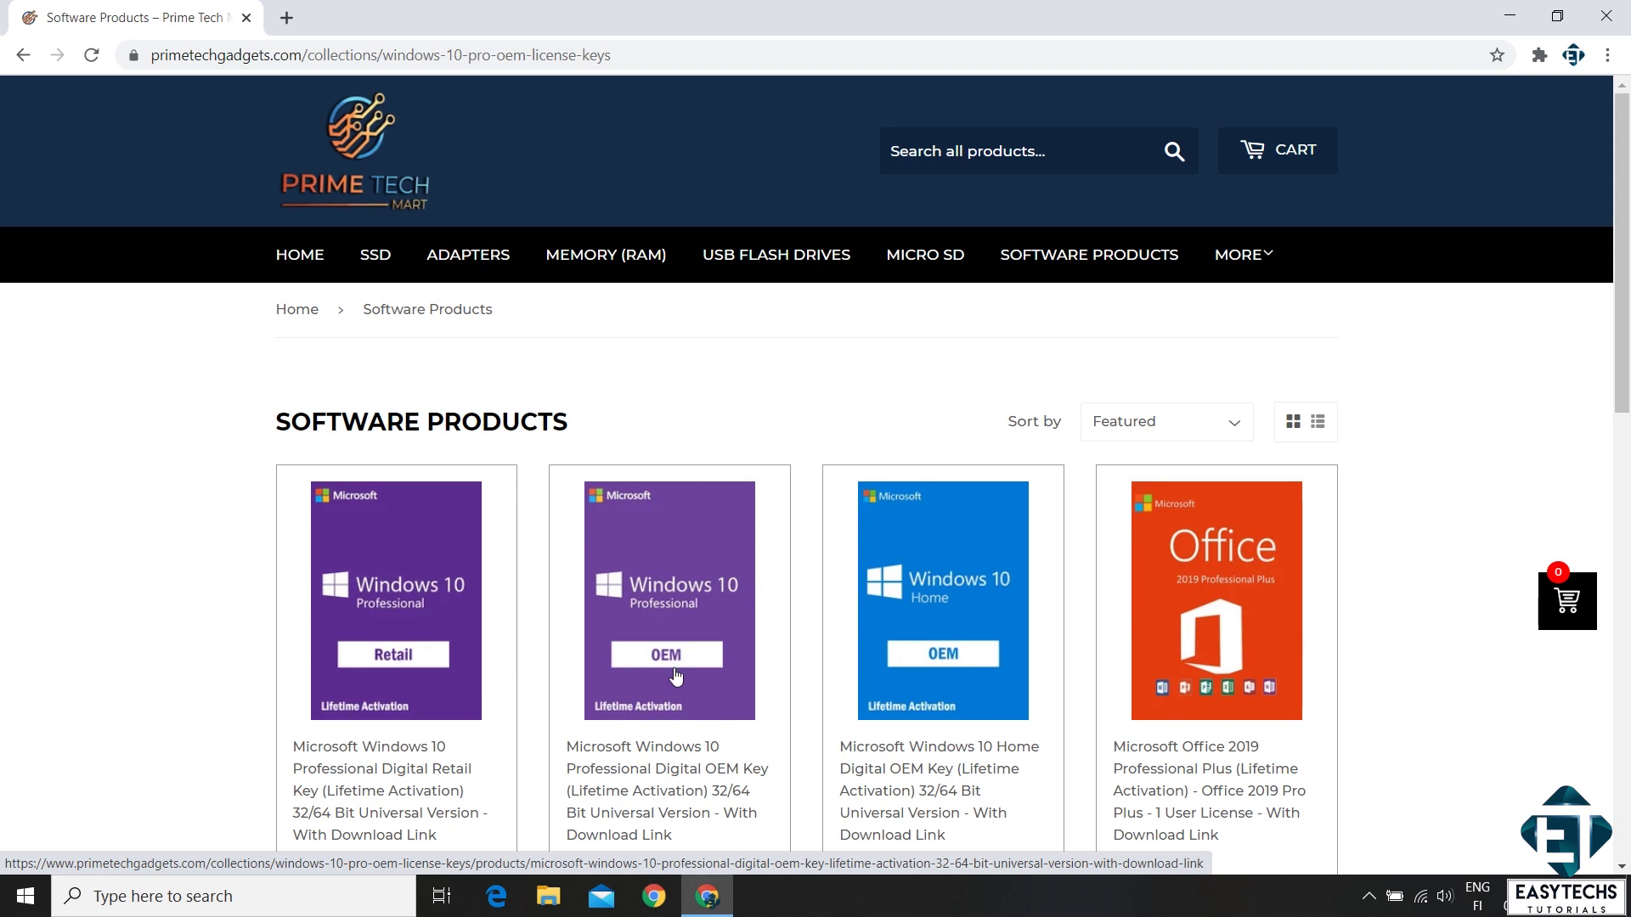
{"action": "left_click", "coordinate": [675, 677]}
{"action": "scroll", "coordinate": [93, 618], "scroll_direction": "down", "scroll_amount": 1}
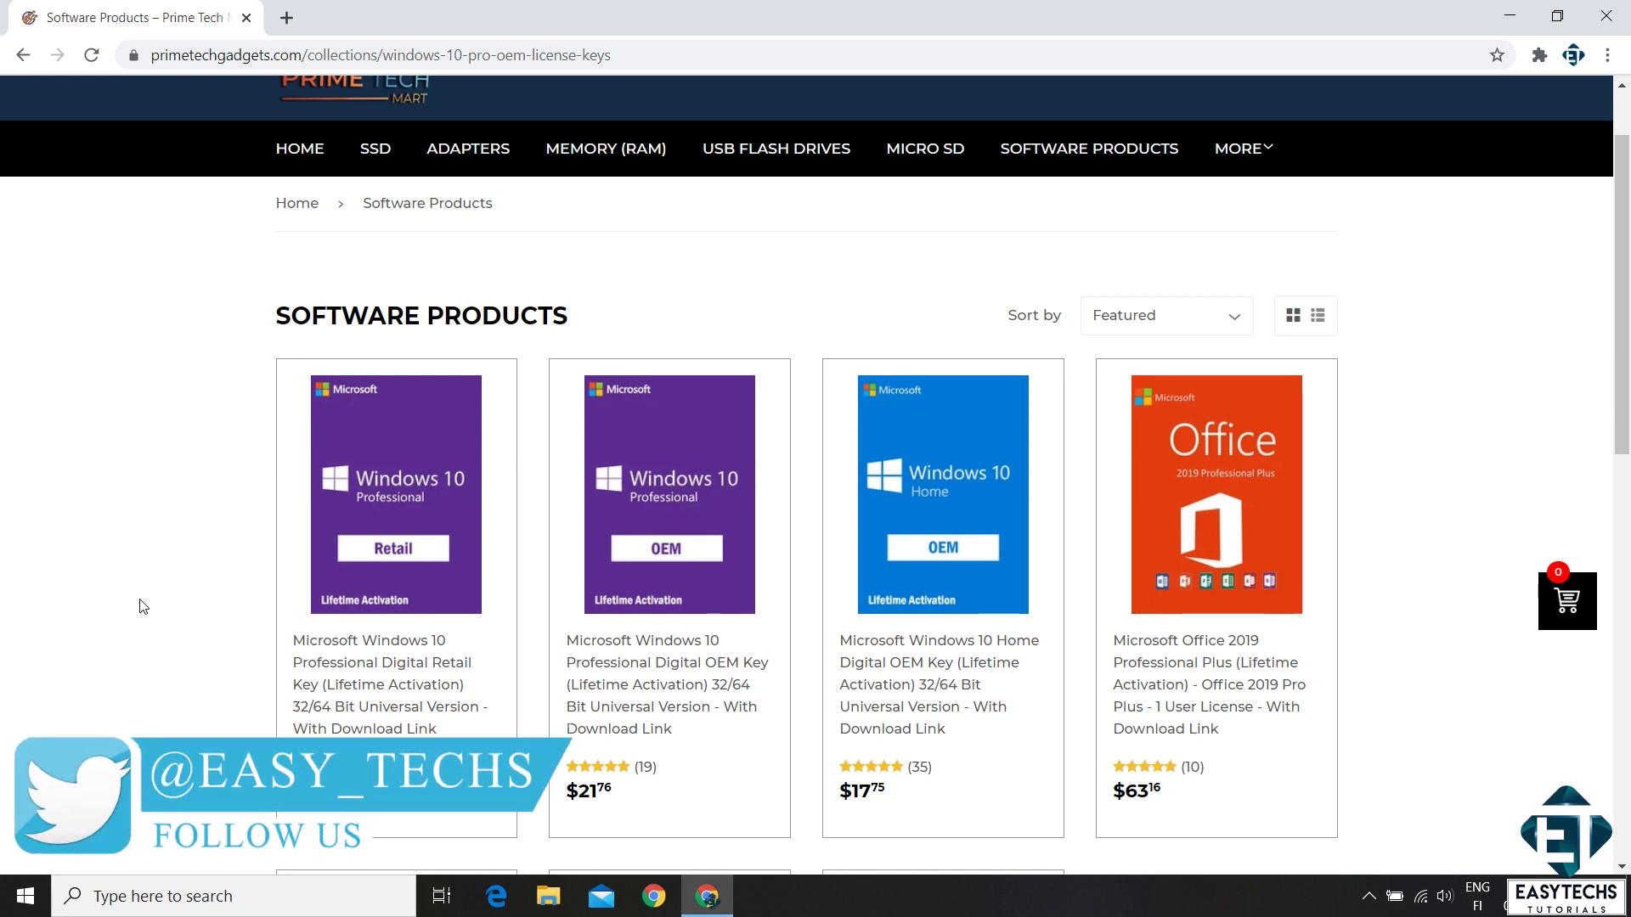
Buy one Windows 10 Professional Retail key ($24.46) with BUY IT NOW.
{"action": "left_click", "coordinate": [398, 559]}
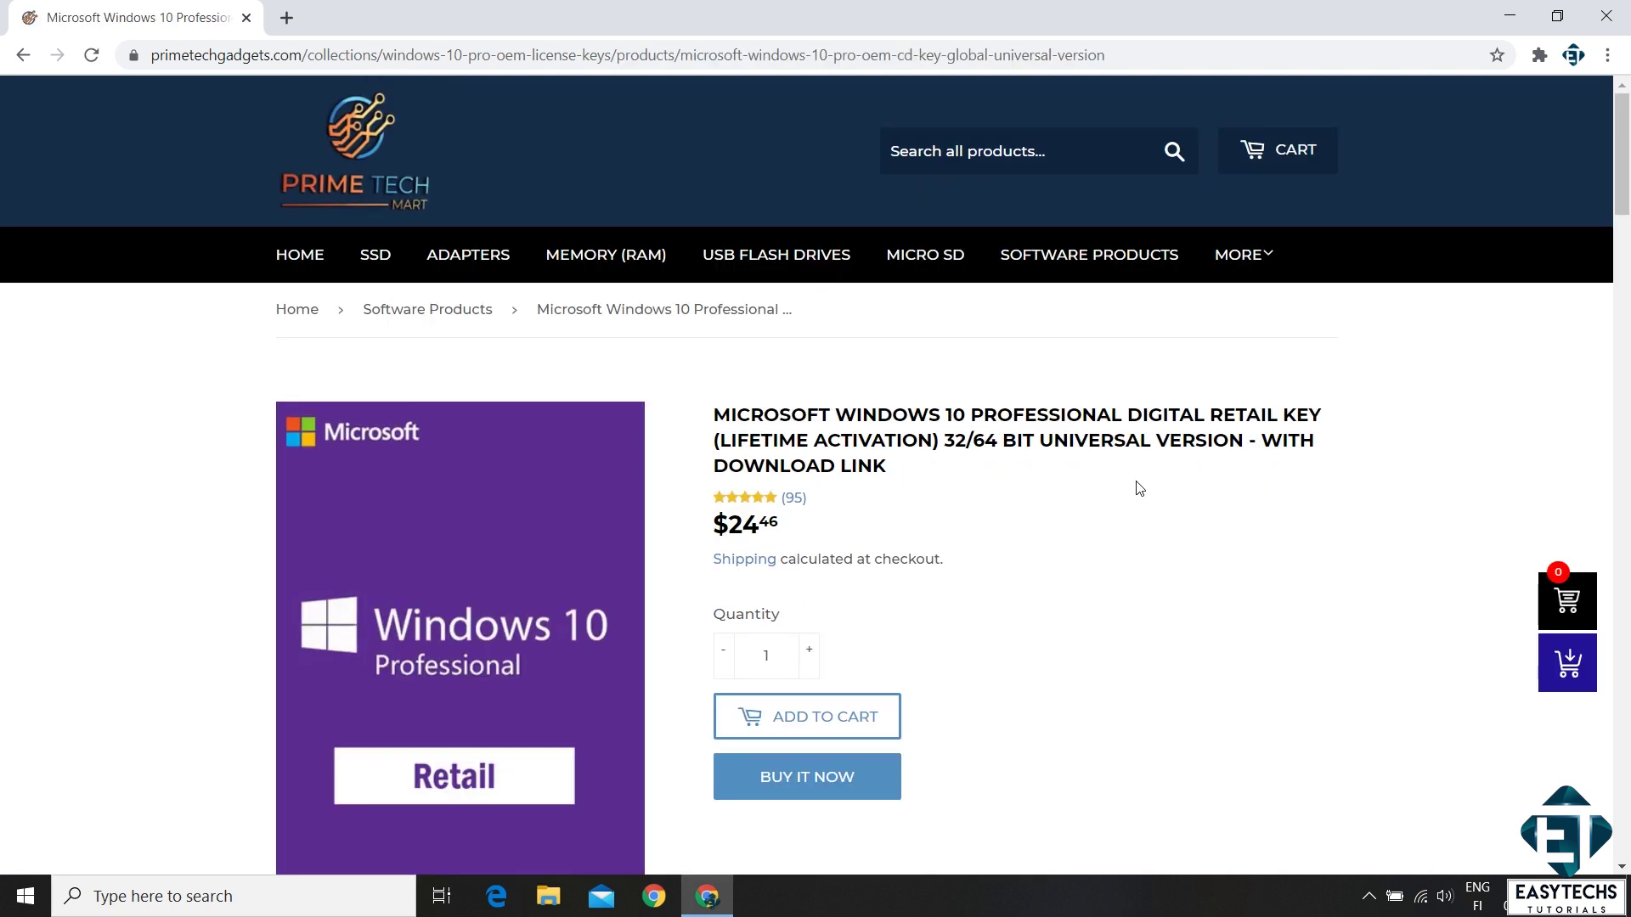
{"action": "scroll", "coordinate": [1133, 486], "scroll_direction": "down", "scroll_amount": 1}
{"action": "left_click", "coordinate": [813, 544]}
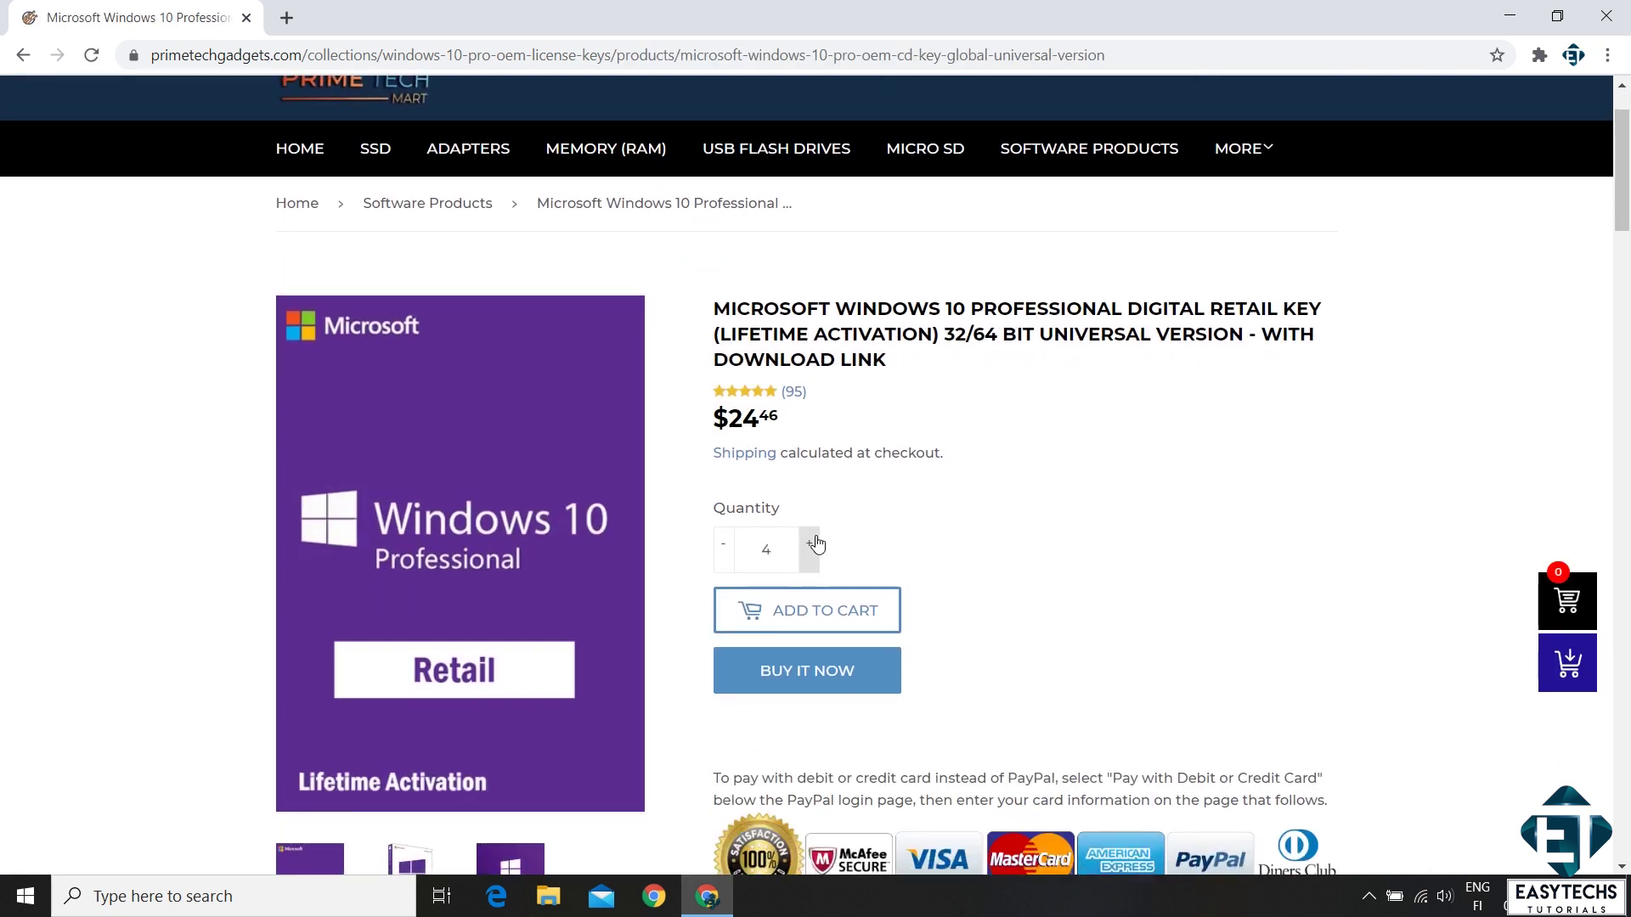
{"action": "left_click", "coordinate": [723, 545]}
{"action": "left_click", "coordinate": [723, 545]}
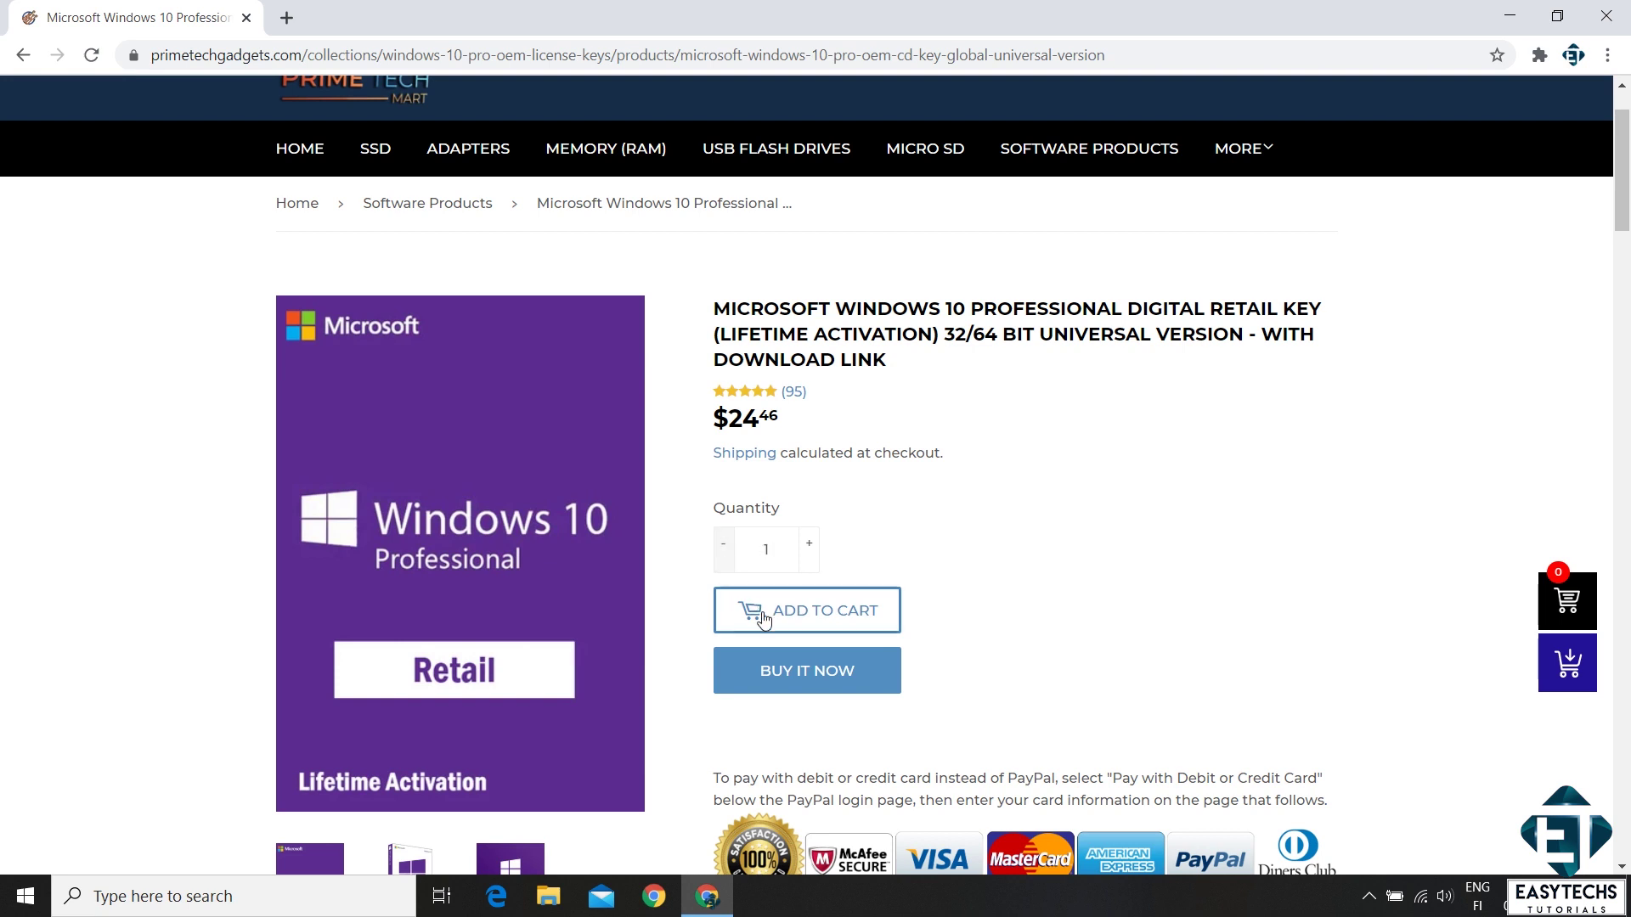
{"action": "left_click", "coordinate": [798, 672]}
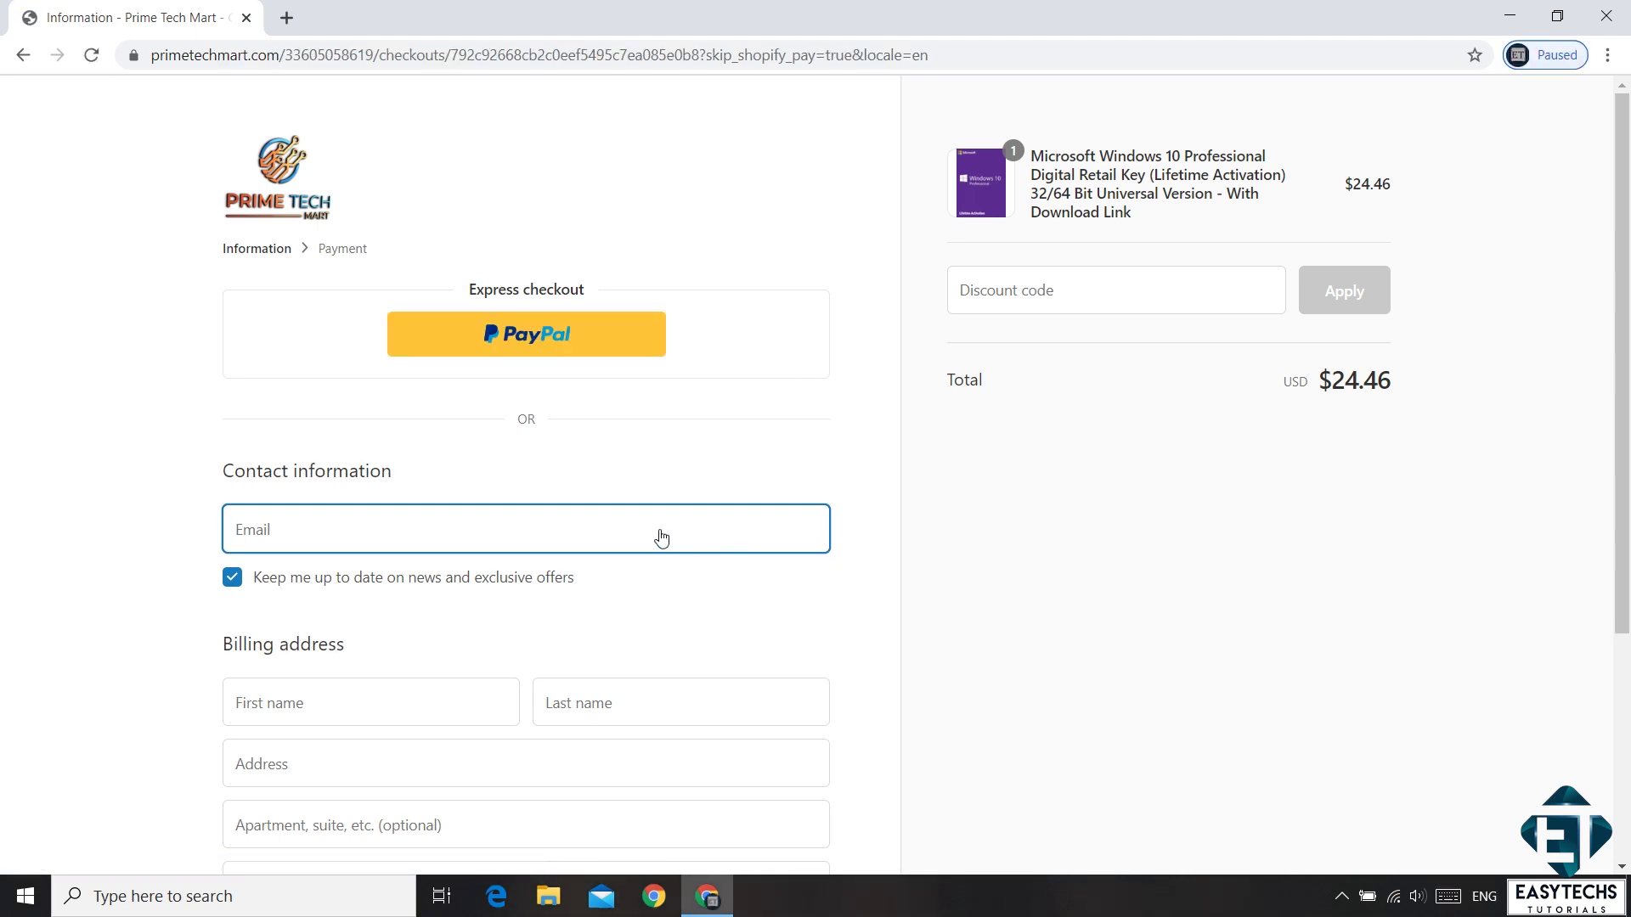
Enter the contact email address in the checkout form.
{"action": "scroll", "coordinate": [77, 429], "scroll_direction": "down", "scroll_amount": 3}
{"action": "scroll", "coordinate": [77, 429], "scroll_direction": "up", "scroll_amount": 1}
{"action": "left_click", "coordinate": [275, 405]}
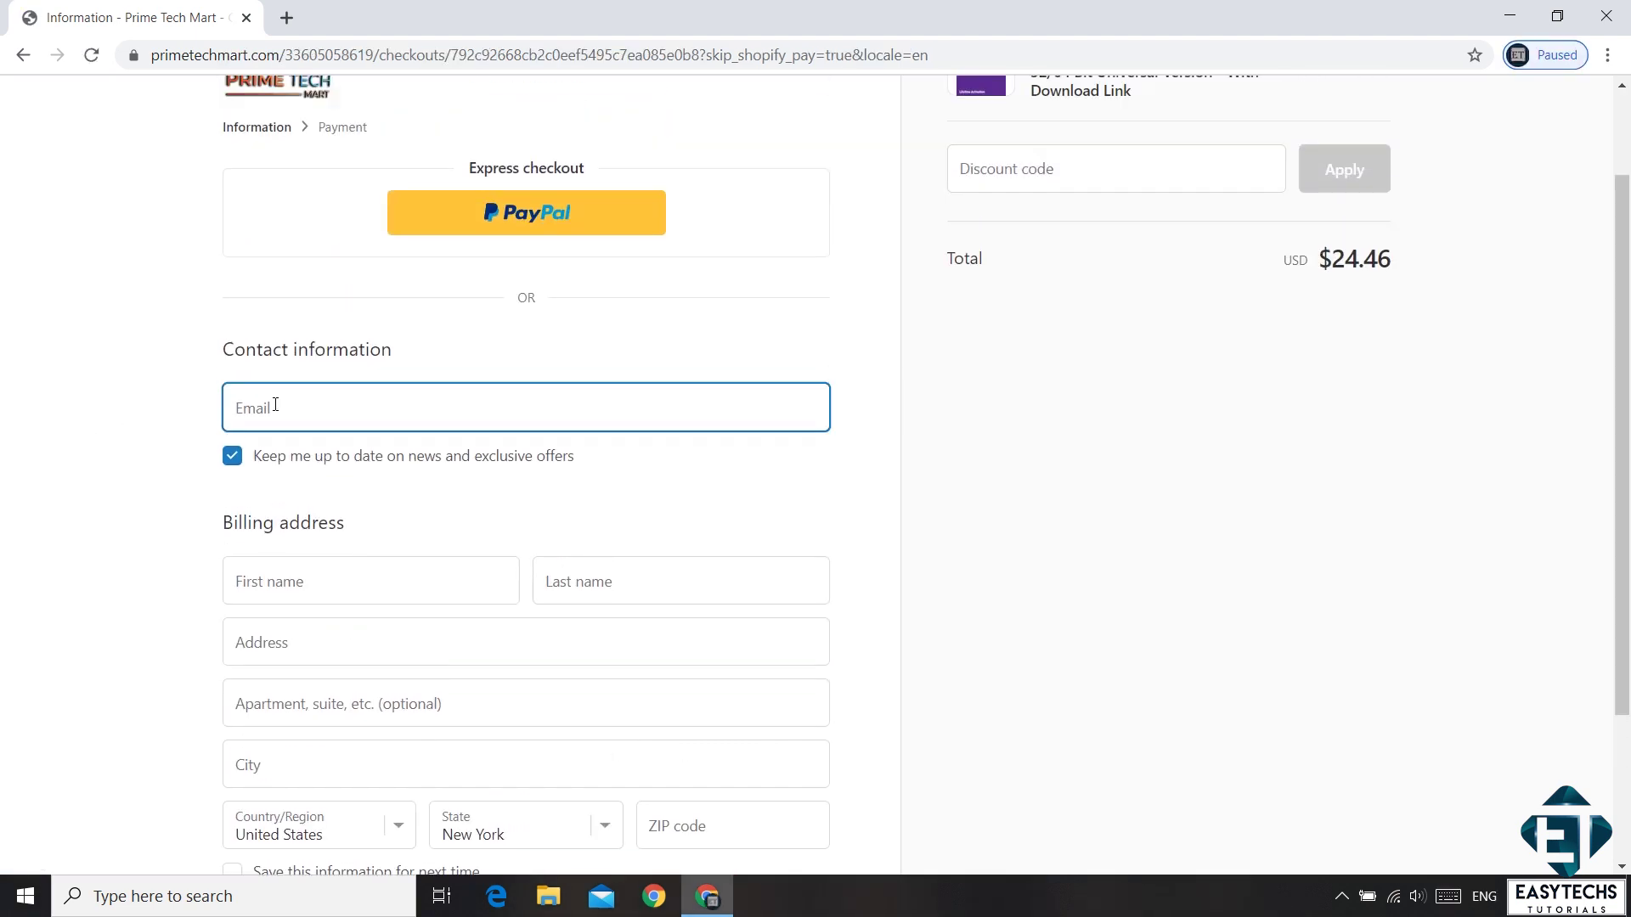
{"action": "type", "text": "easytec"}
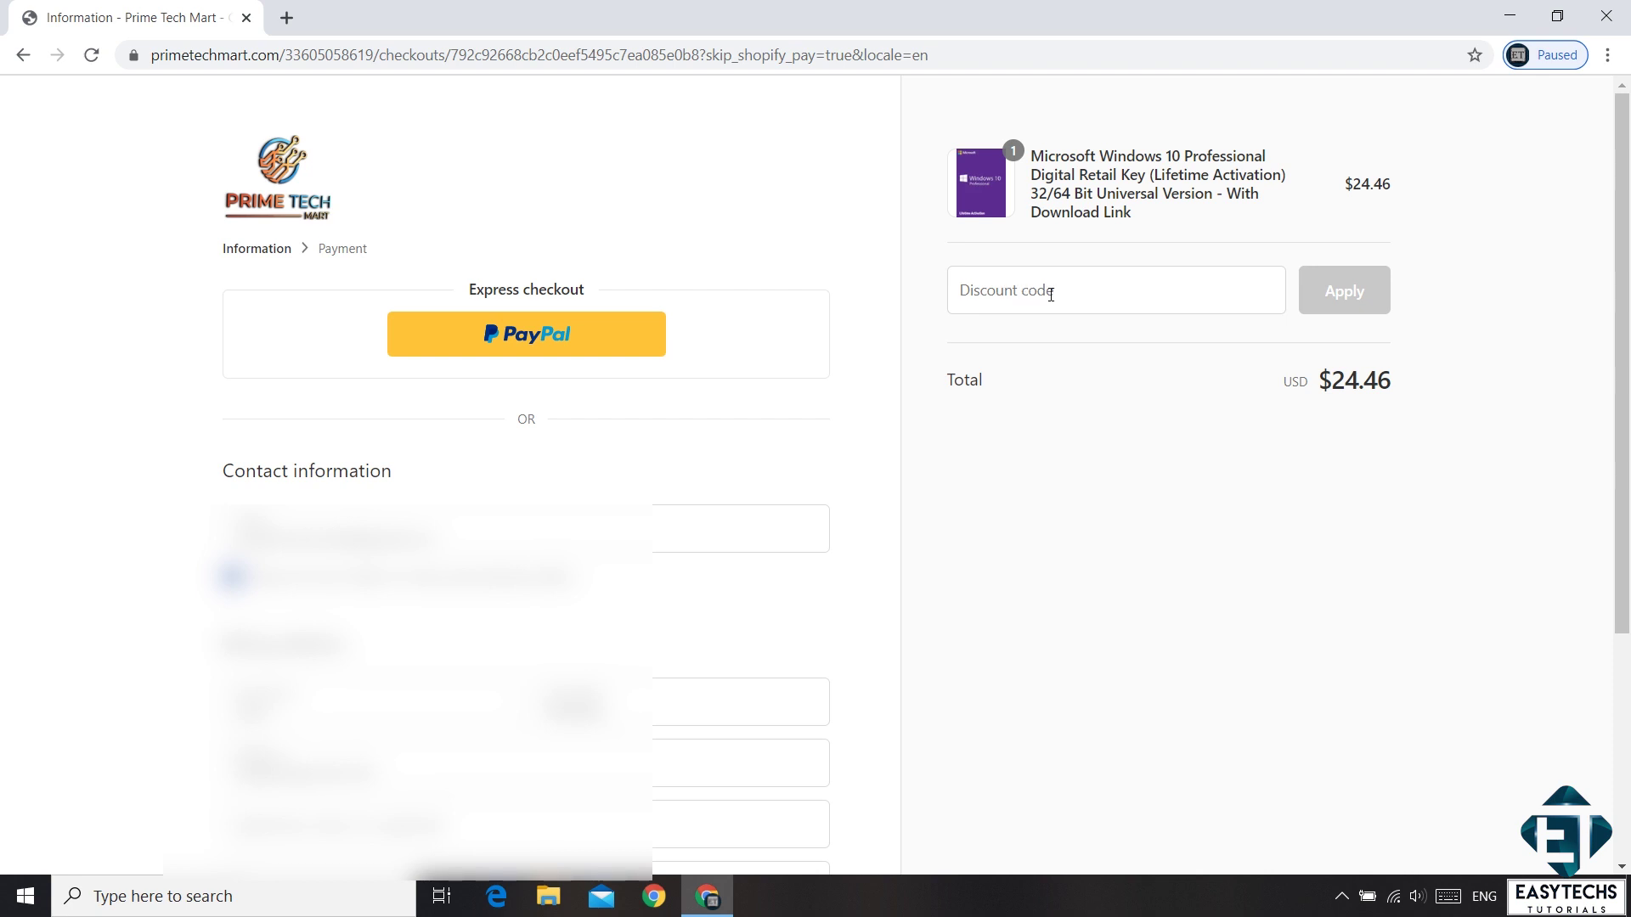
Apply discount code ET20, lowering the order total to $19.57.
{"action": "left_click", "coordinate": [1051, 294]}
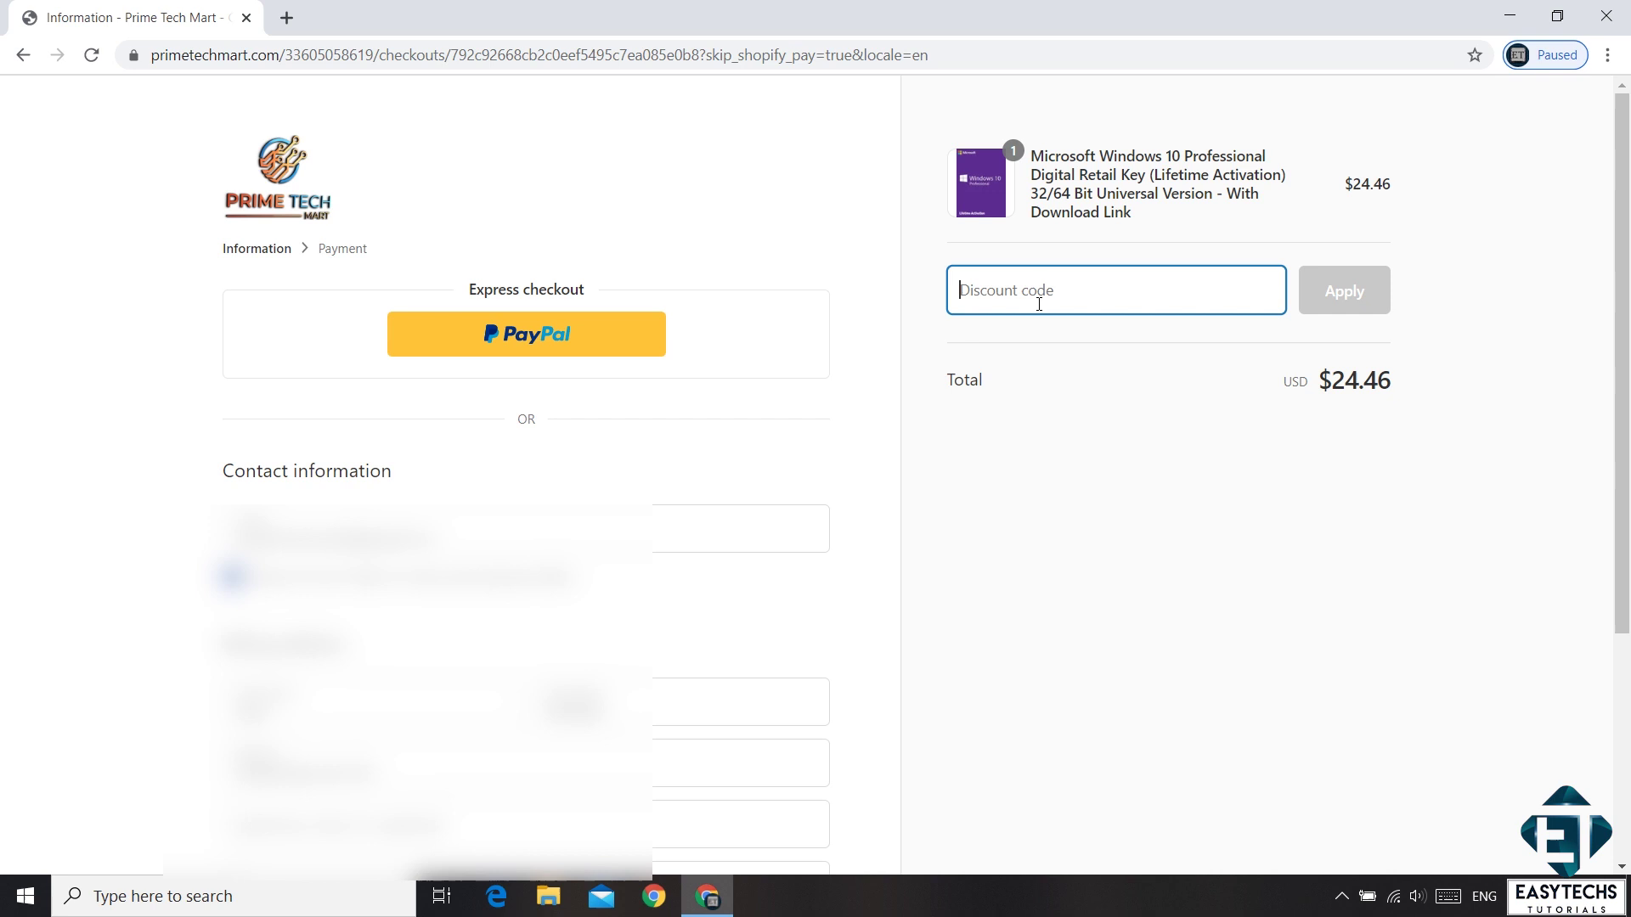
{"action": "type", "text": "ET"}
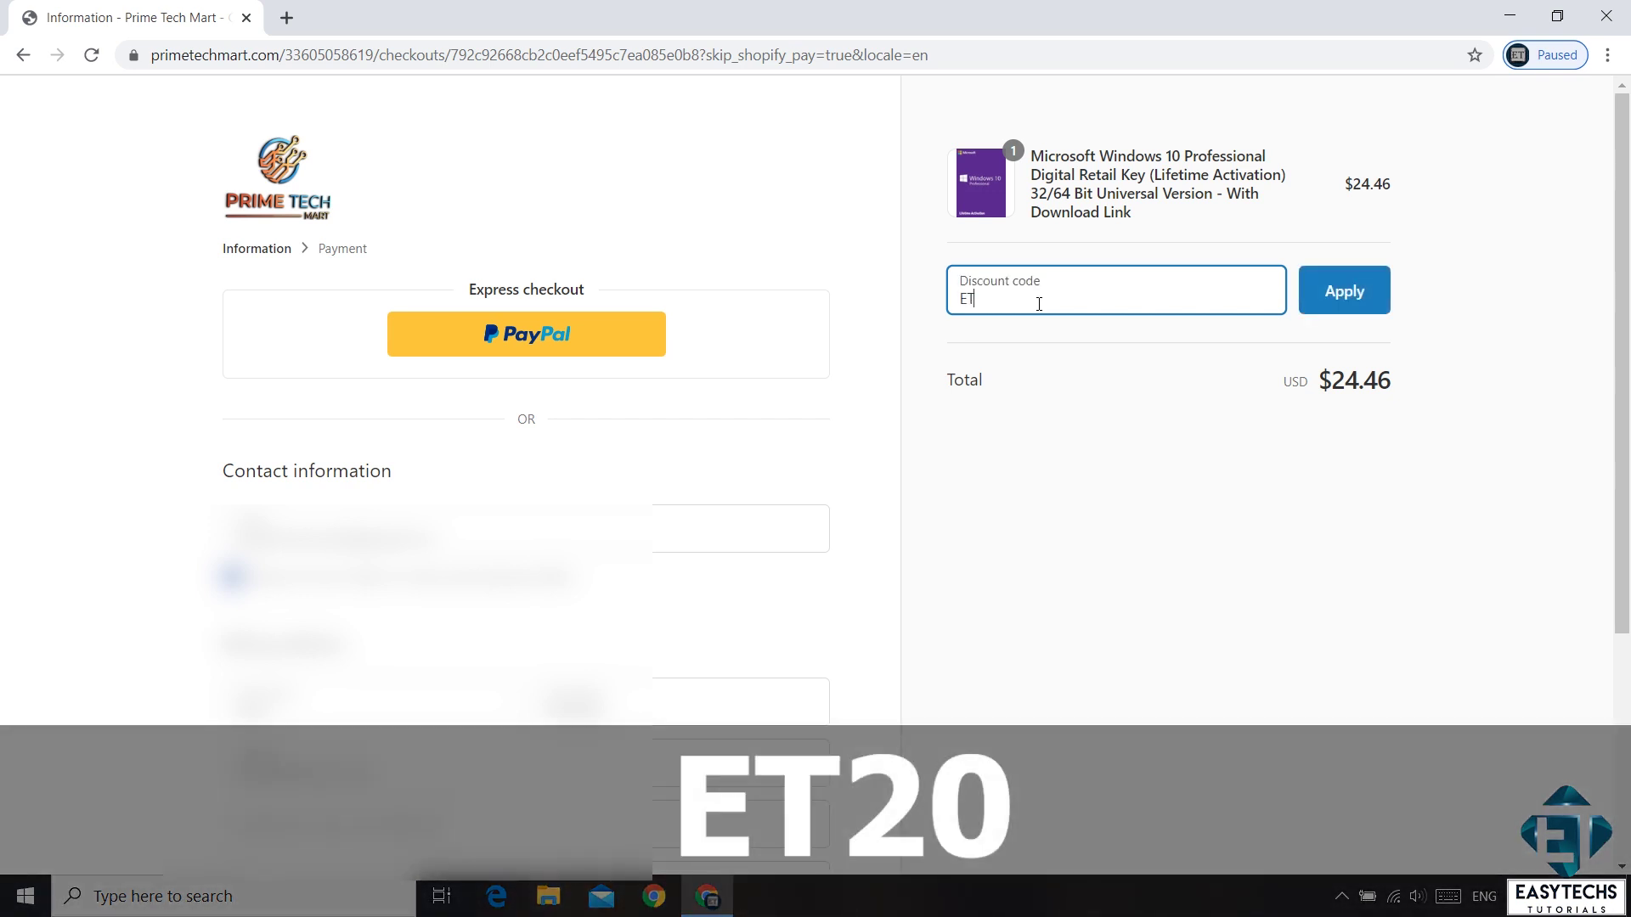
{"action": "type", "text": "20"}
{"action": "left_click", "coordinate": [1353, 304]}
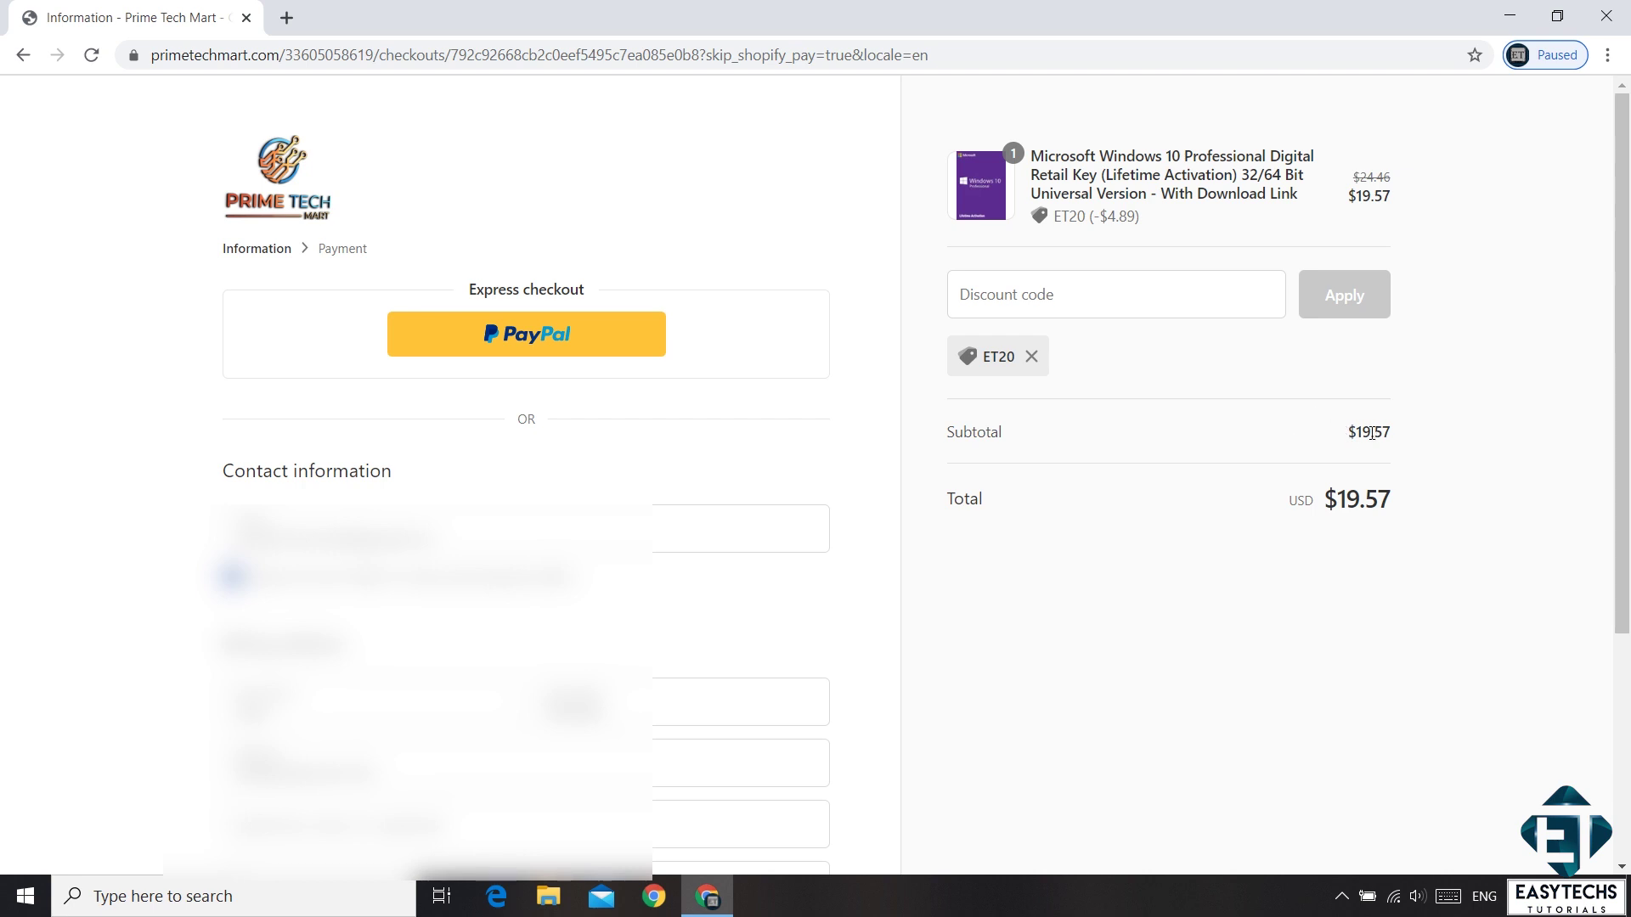
{"action": "scroll", "coordinate": [725, 747], "scroll_direction": "down", "scroll_amount": 4}
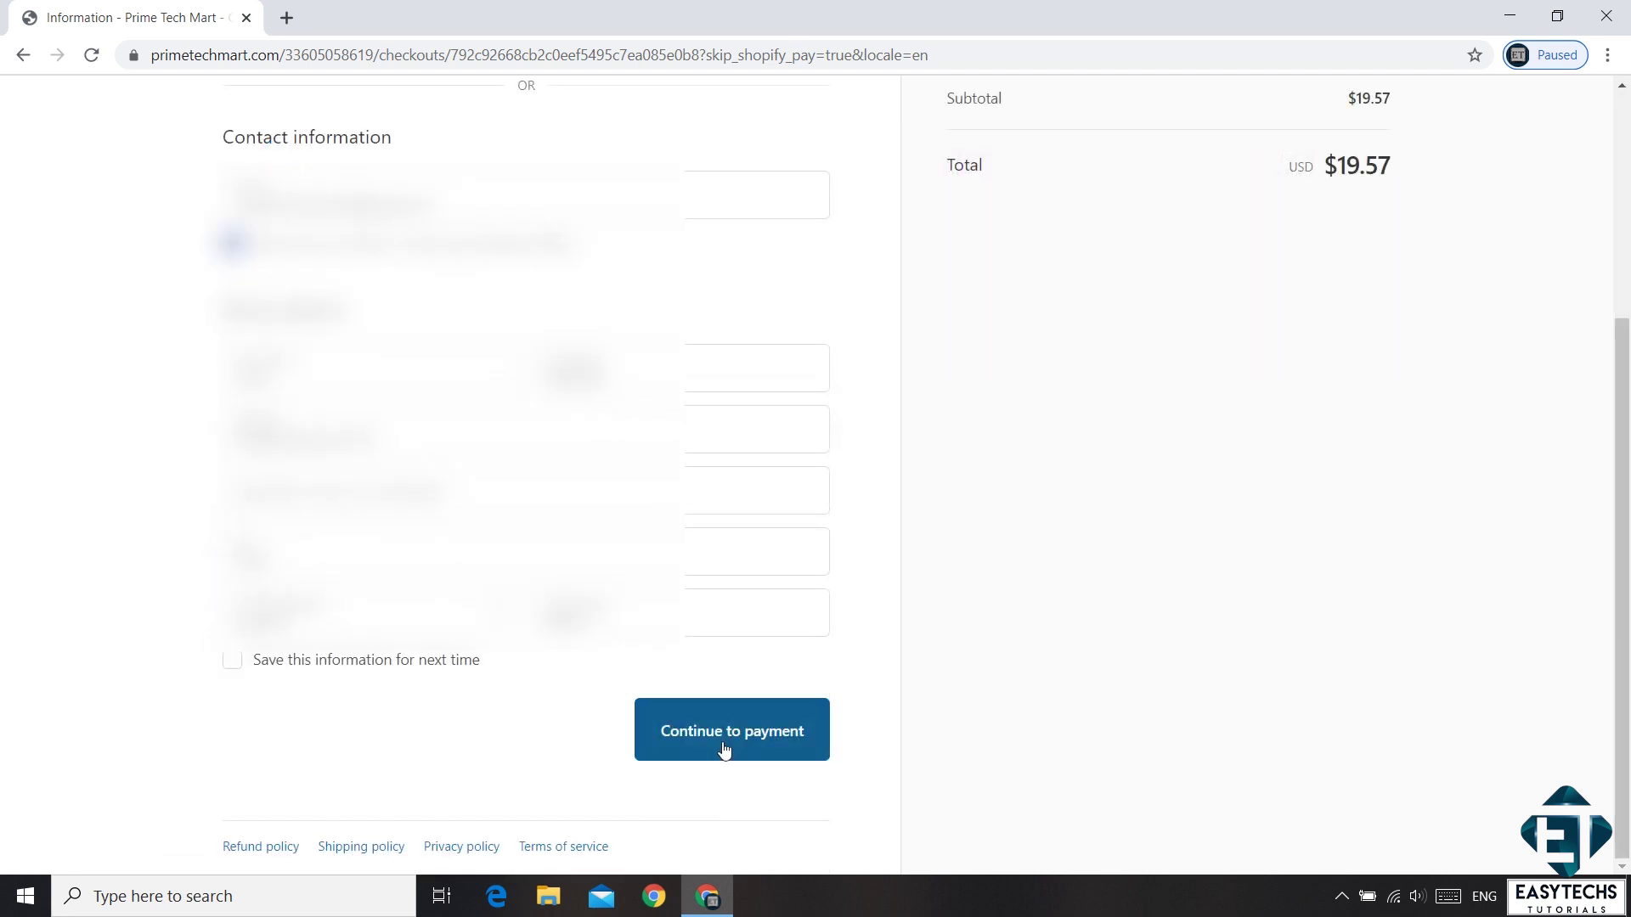
Continue to the payment step and select Paystack as the payment method.
{"action": "left_click", "coordinate": [725, 747]}
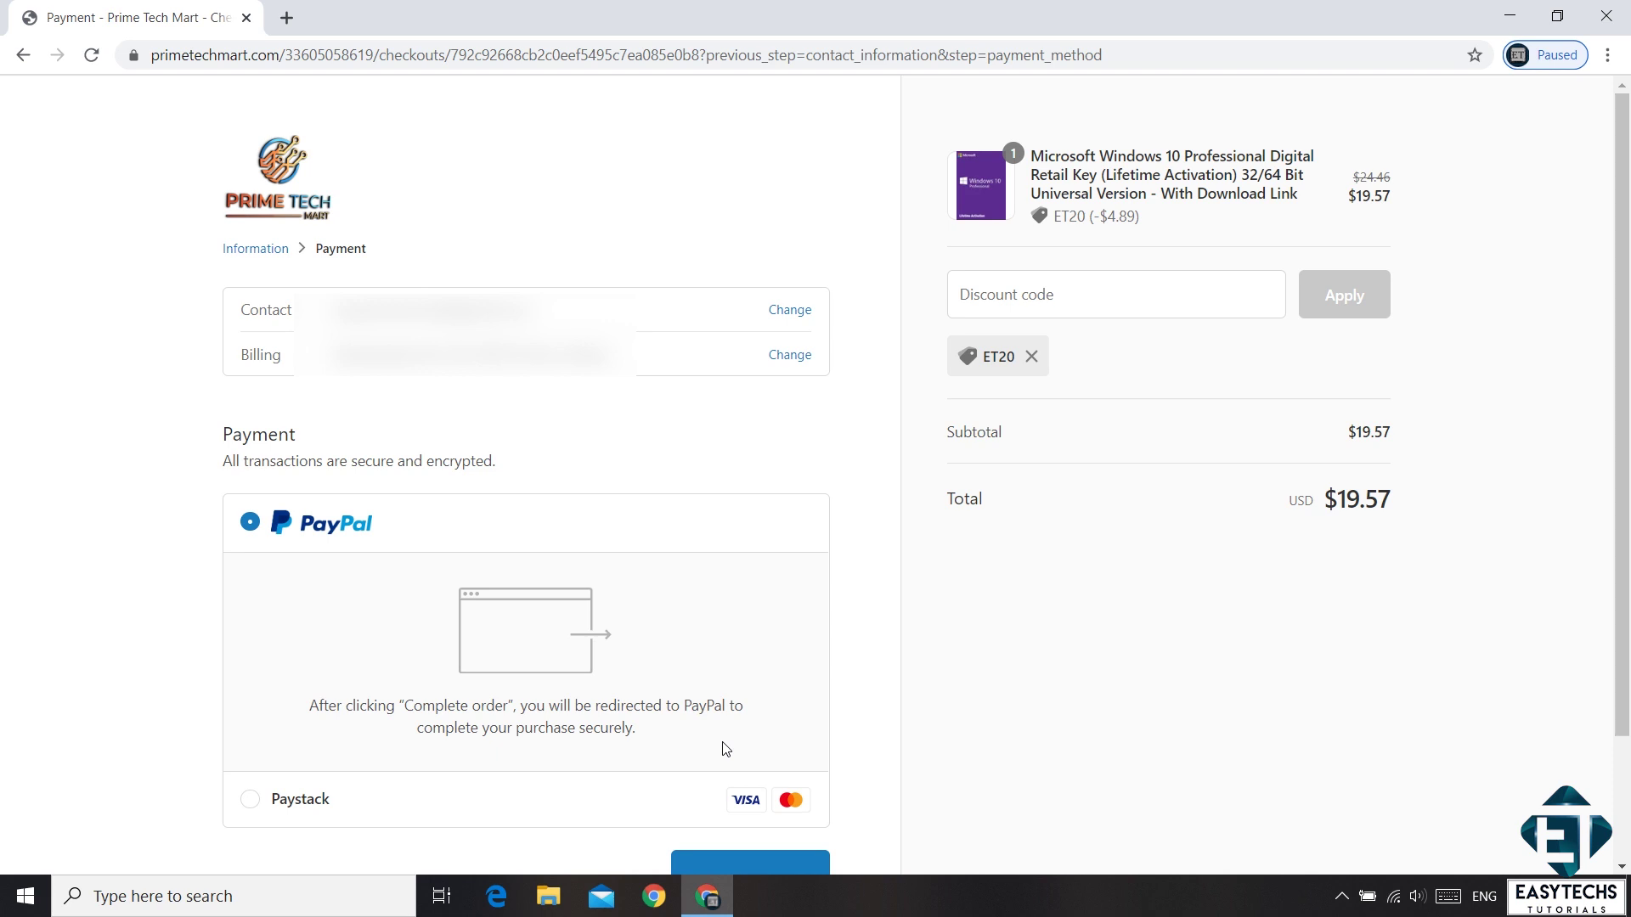
{"action": "scroll", "coordinate": [724, 748], "scroll_direction": "down", "scroll_amount": 2}
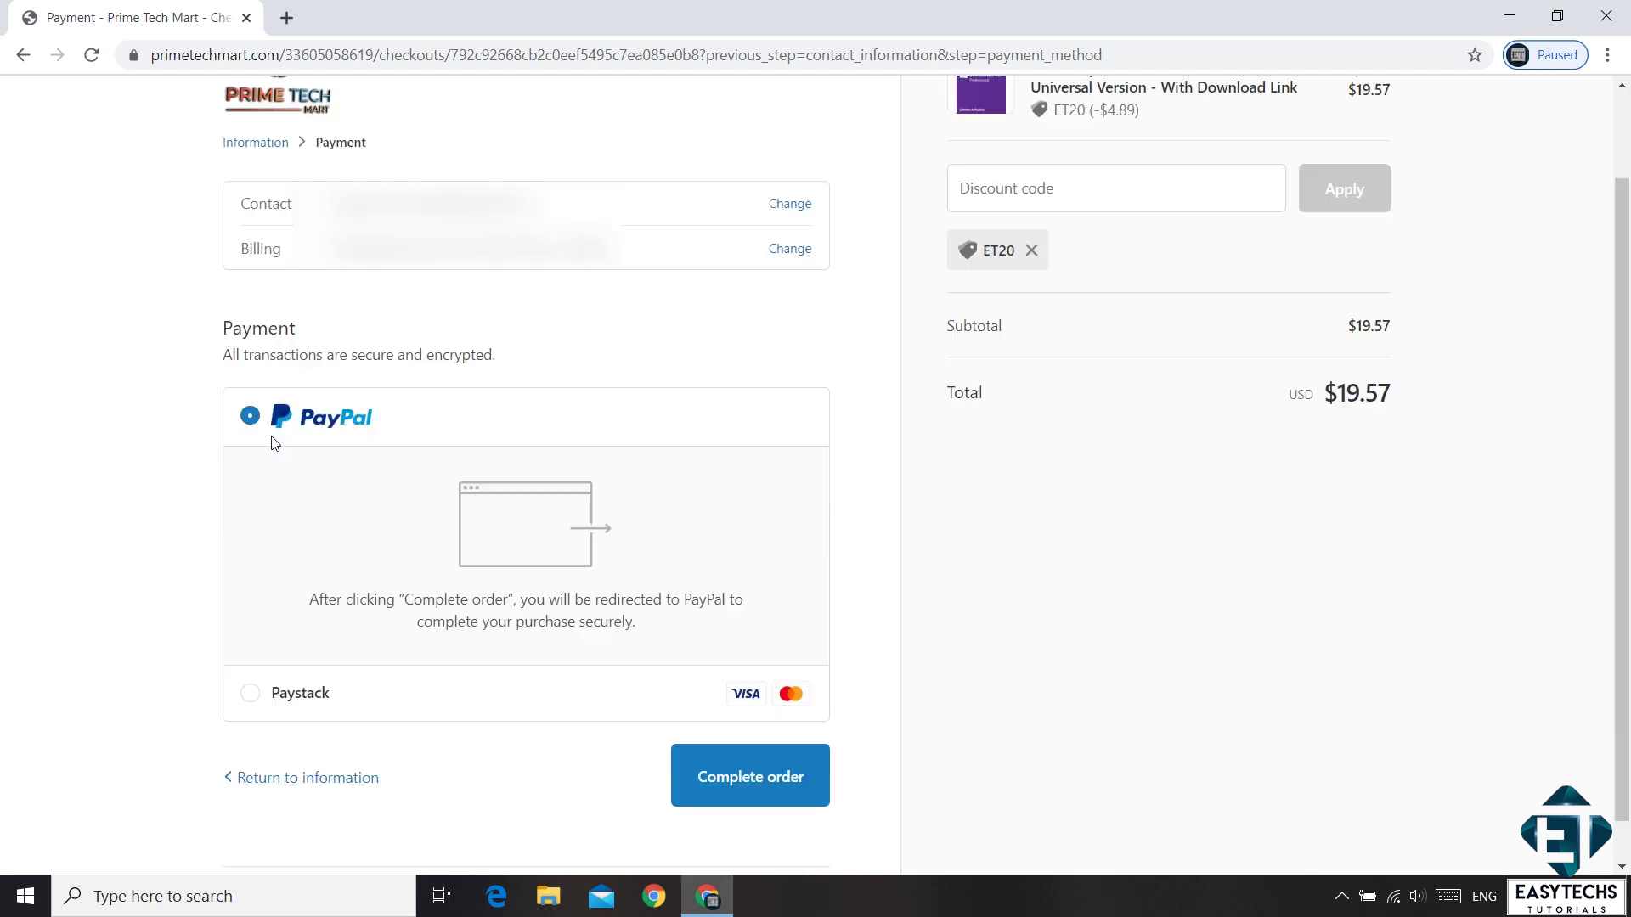
{"action": "left_click", "coordinate": [248, 693]}
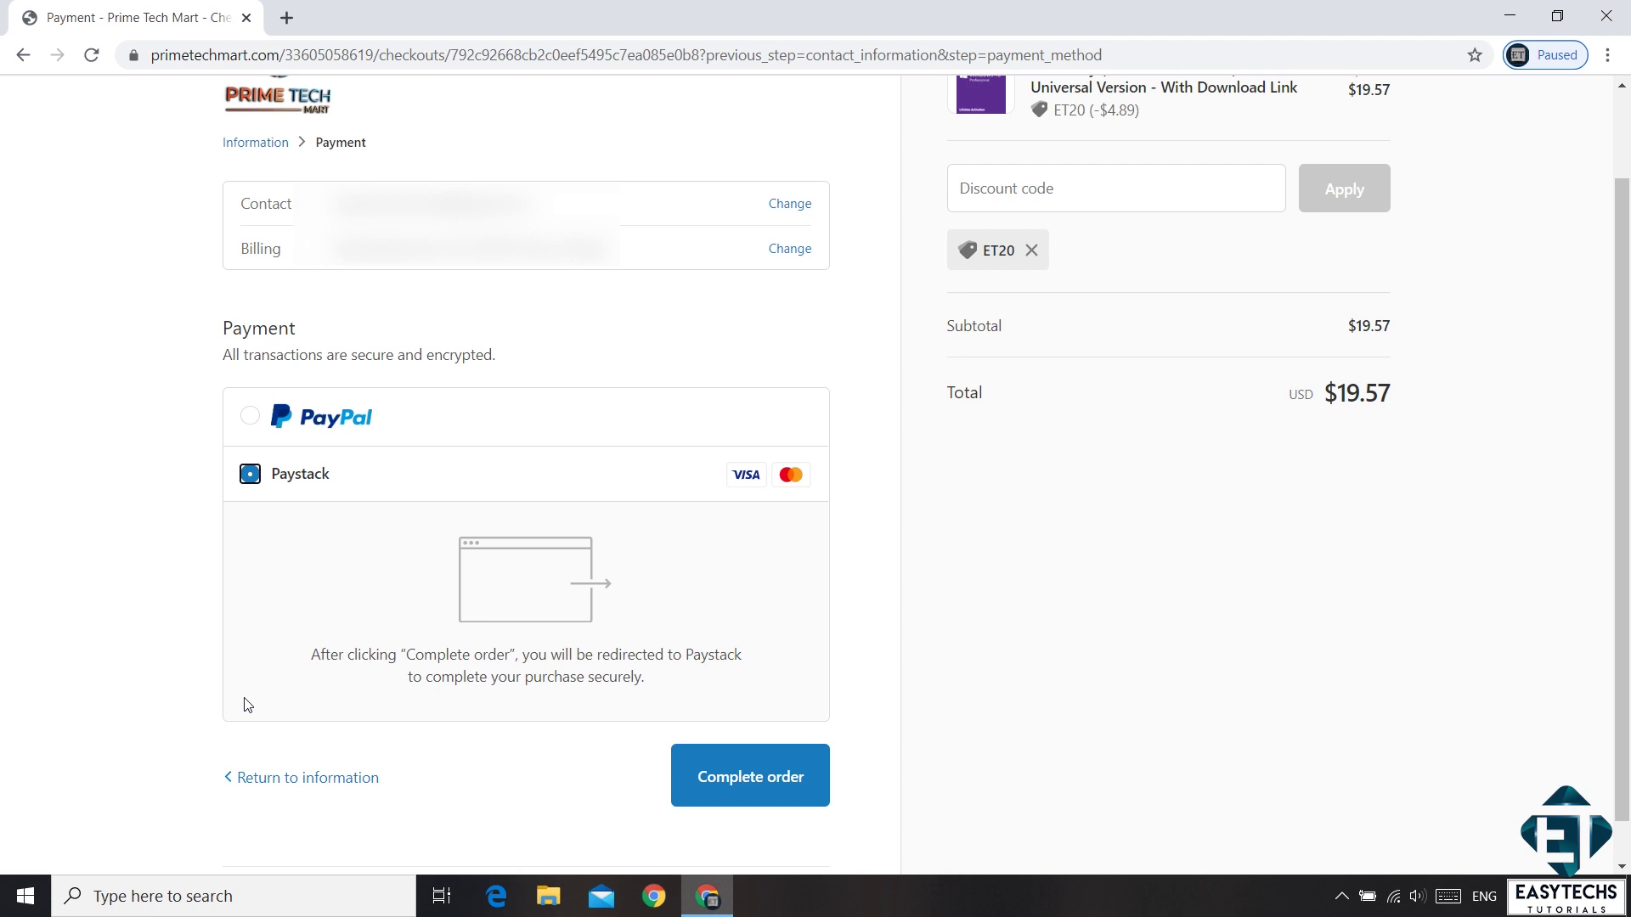
{"action": "scroll", "coordinate": [510, 662], "scroll_direction": "down", "scroll_amount": 1}
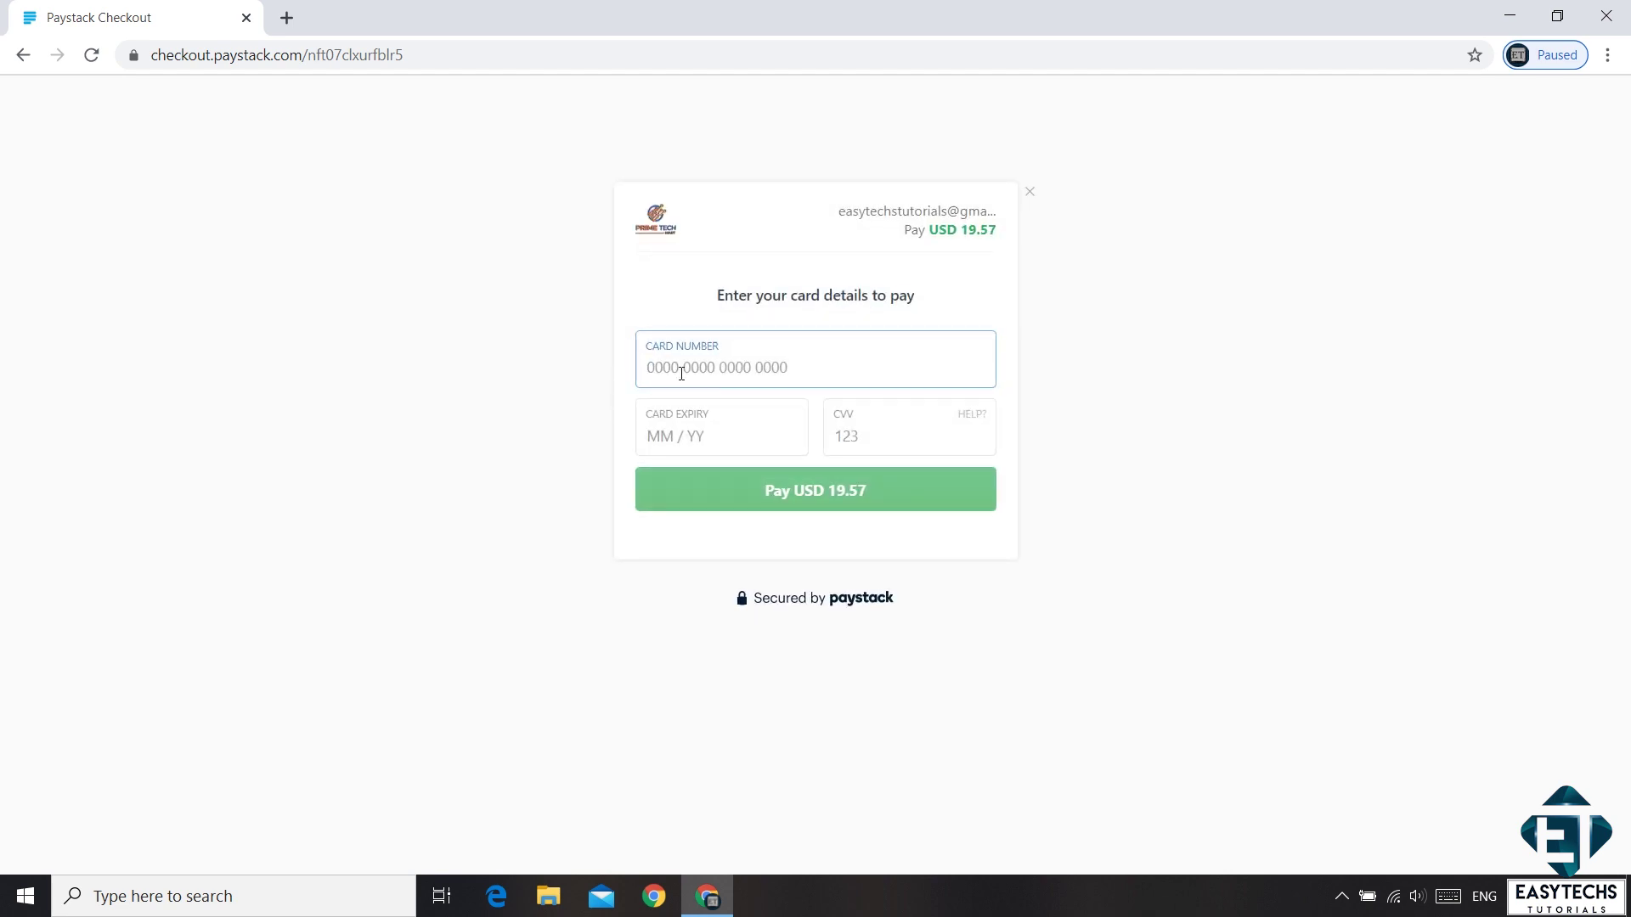
Begin entering the card number in the Paystack USD 19.57 payment form.
{"action": "type", "text": "4"}
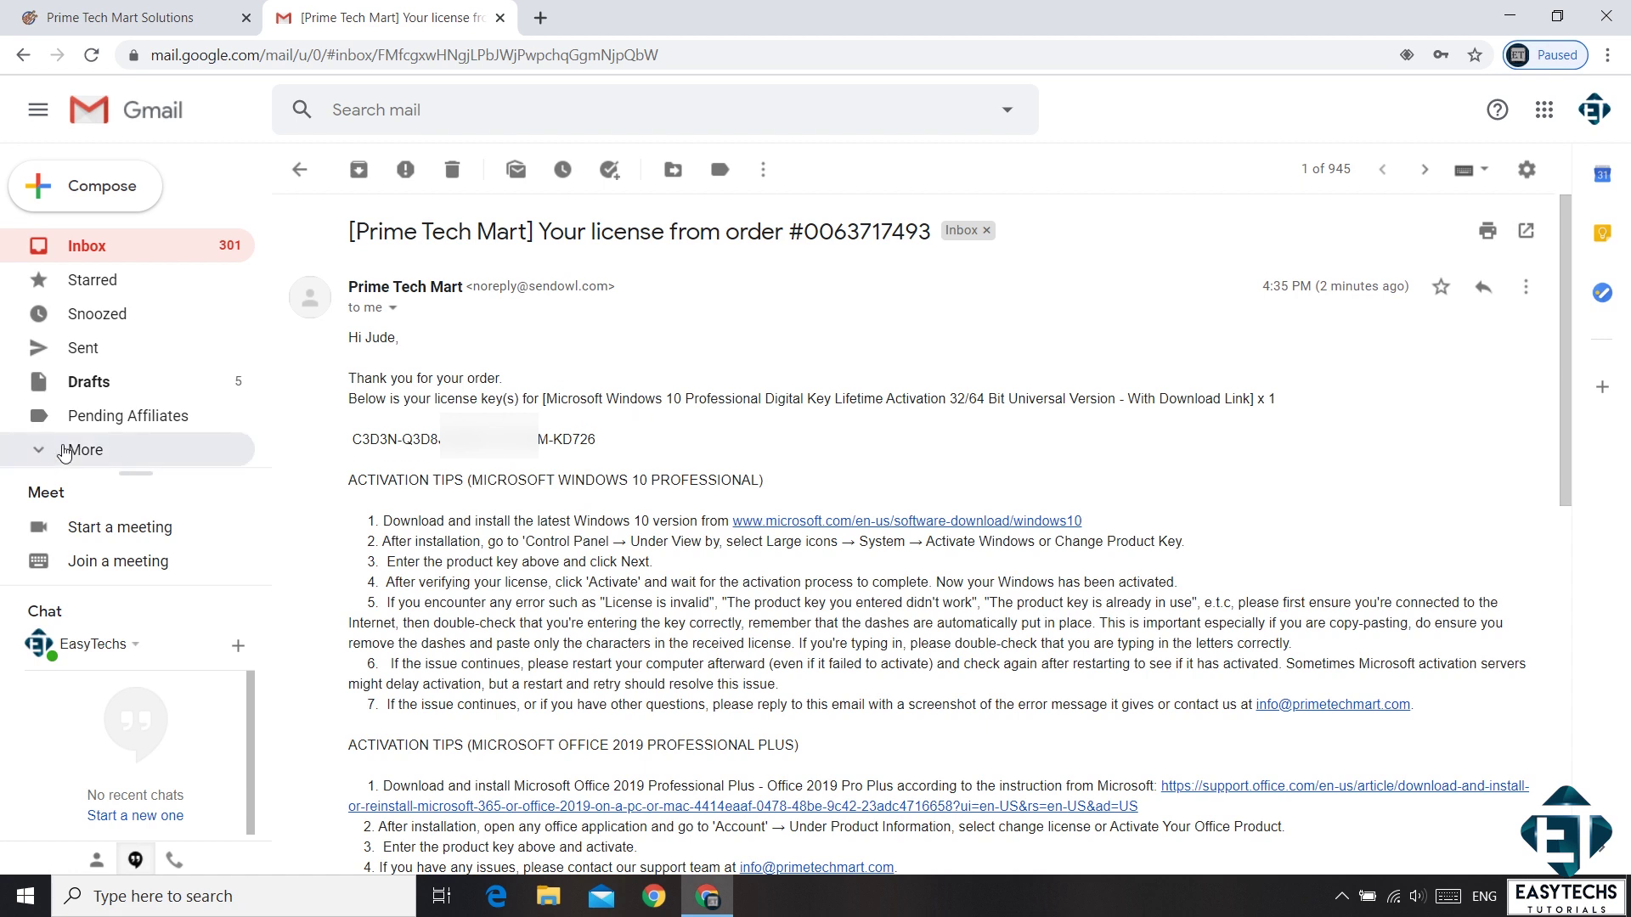
Select the Windows 10 Pro product key in the license email and read the activation tips.
{"action": "left_click", "coordinate": [67, 453]}
{"action": "scroll", "coordinate": [134, 455], "scroll_direction": "down", "scroll_amount": 3}
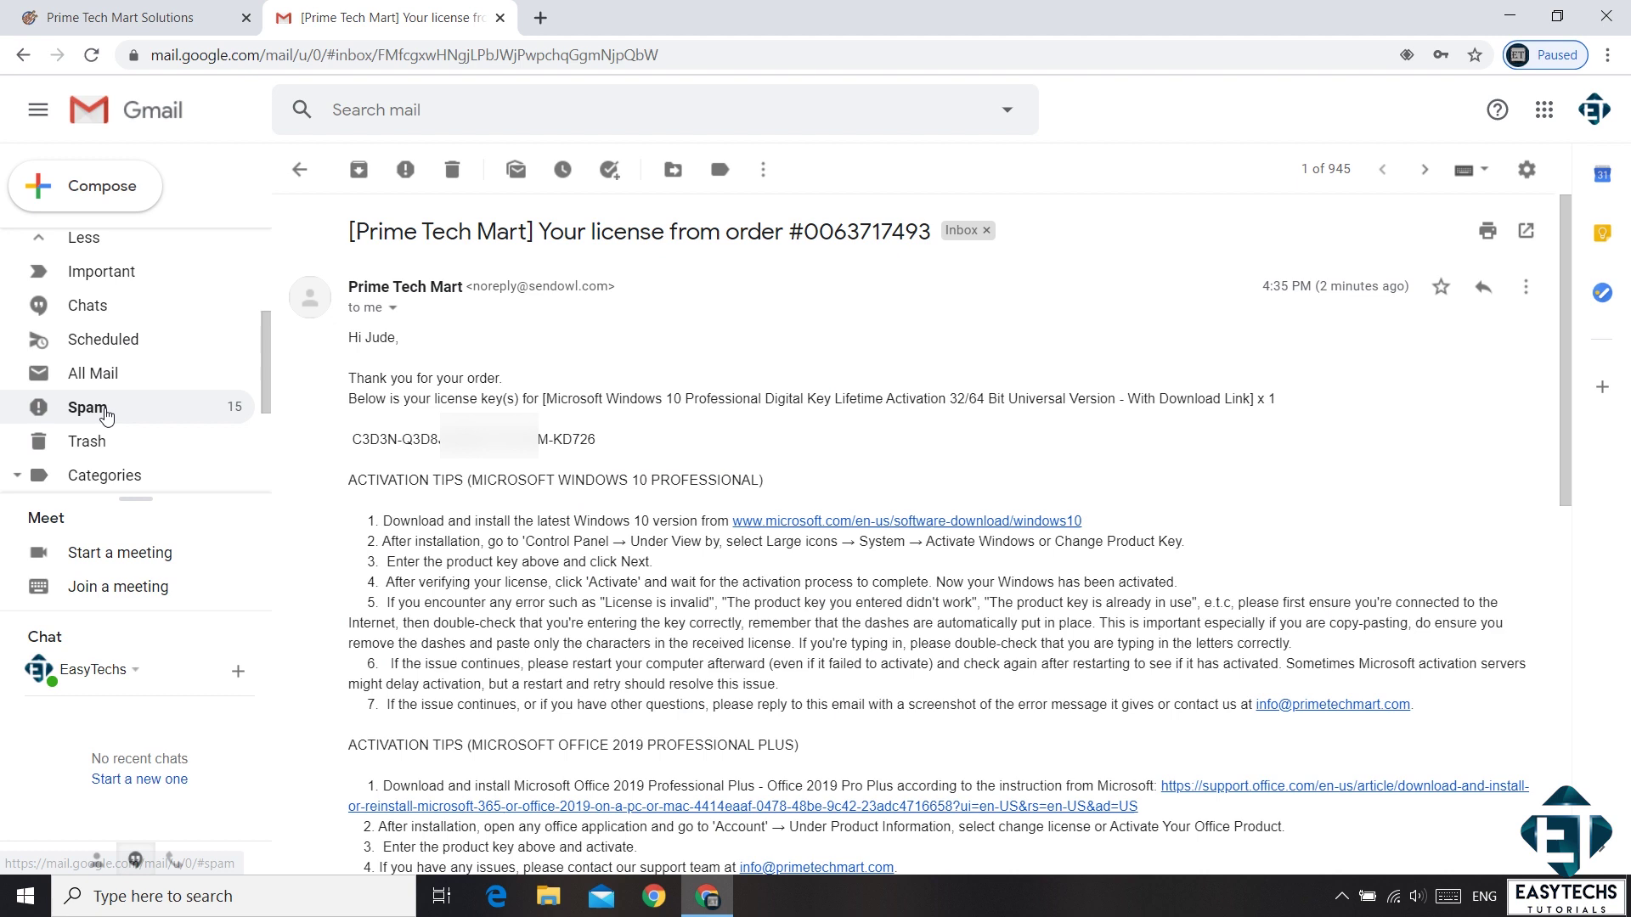
{"action": "scroll", "coordinate": [125, 415], "scroll_direction": "up", "scroll_amount": 3}
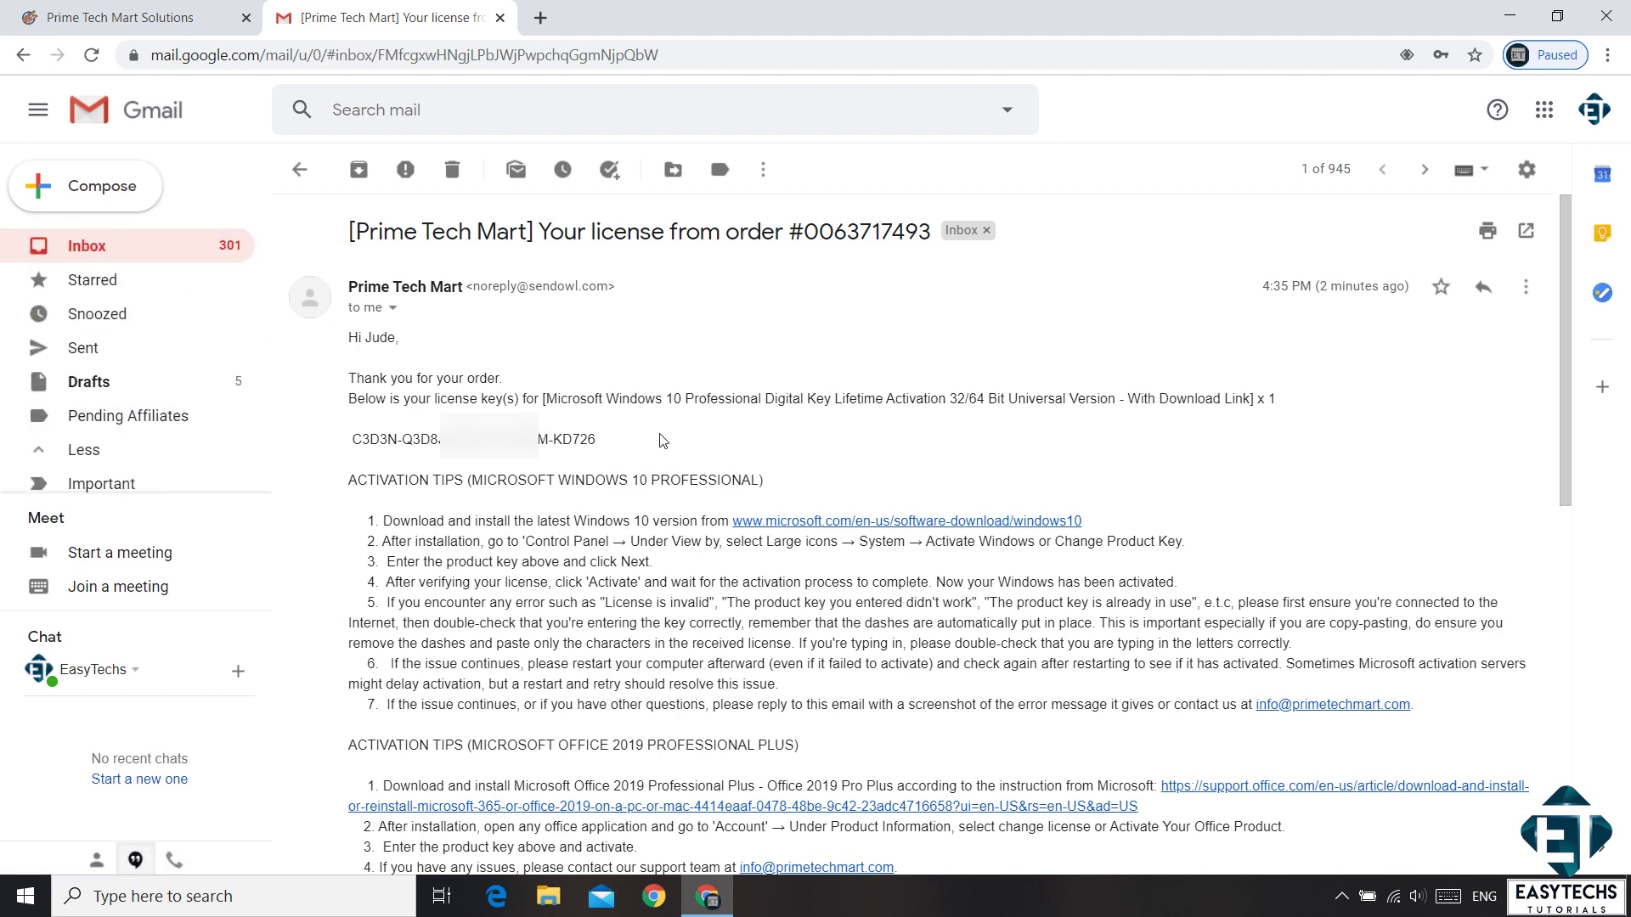
{"action": "left_click_drag", "start_coordinate": [352, 439], "coordinate": [611, 446]}
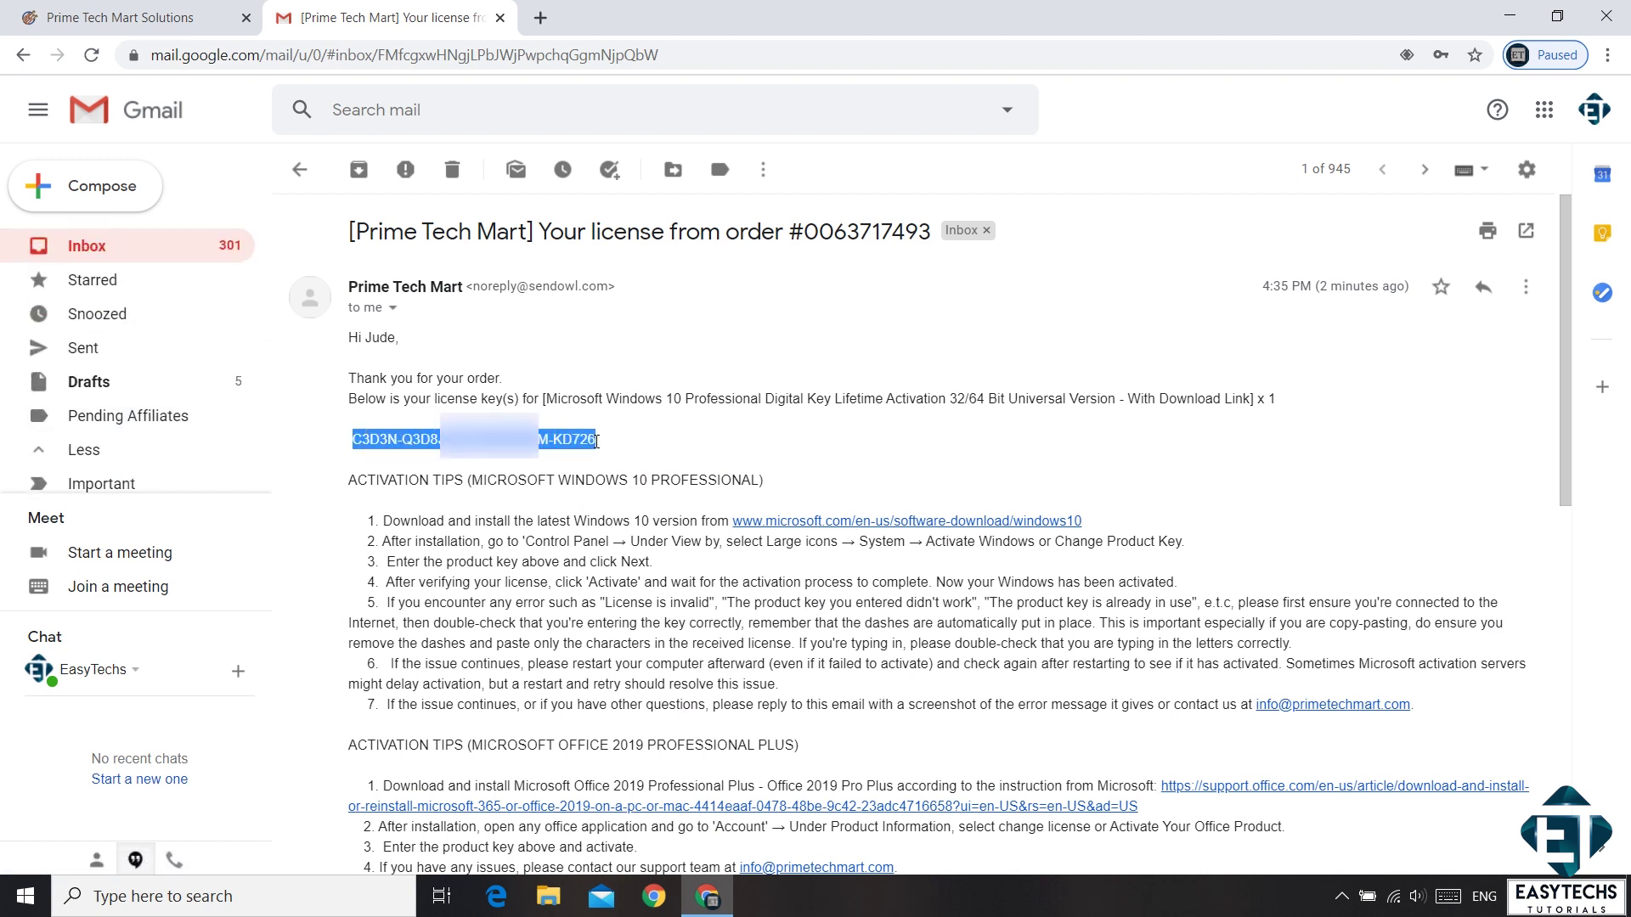
{"action": "left_click", "coordinate": [485, 498]}
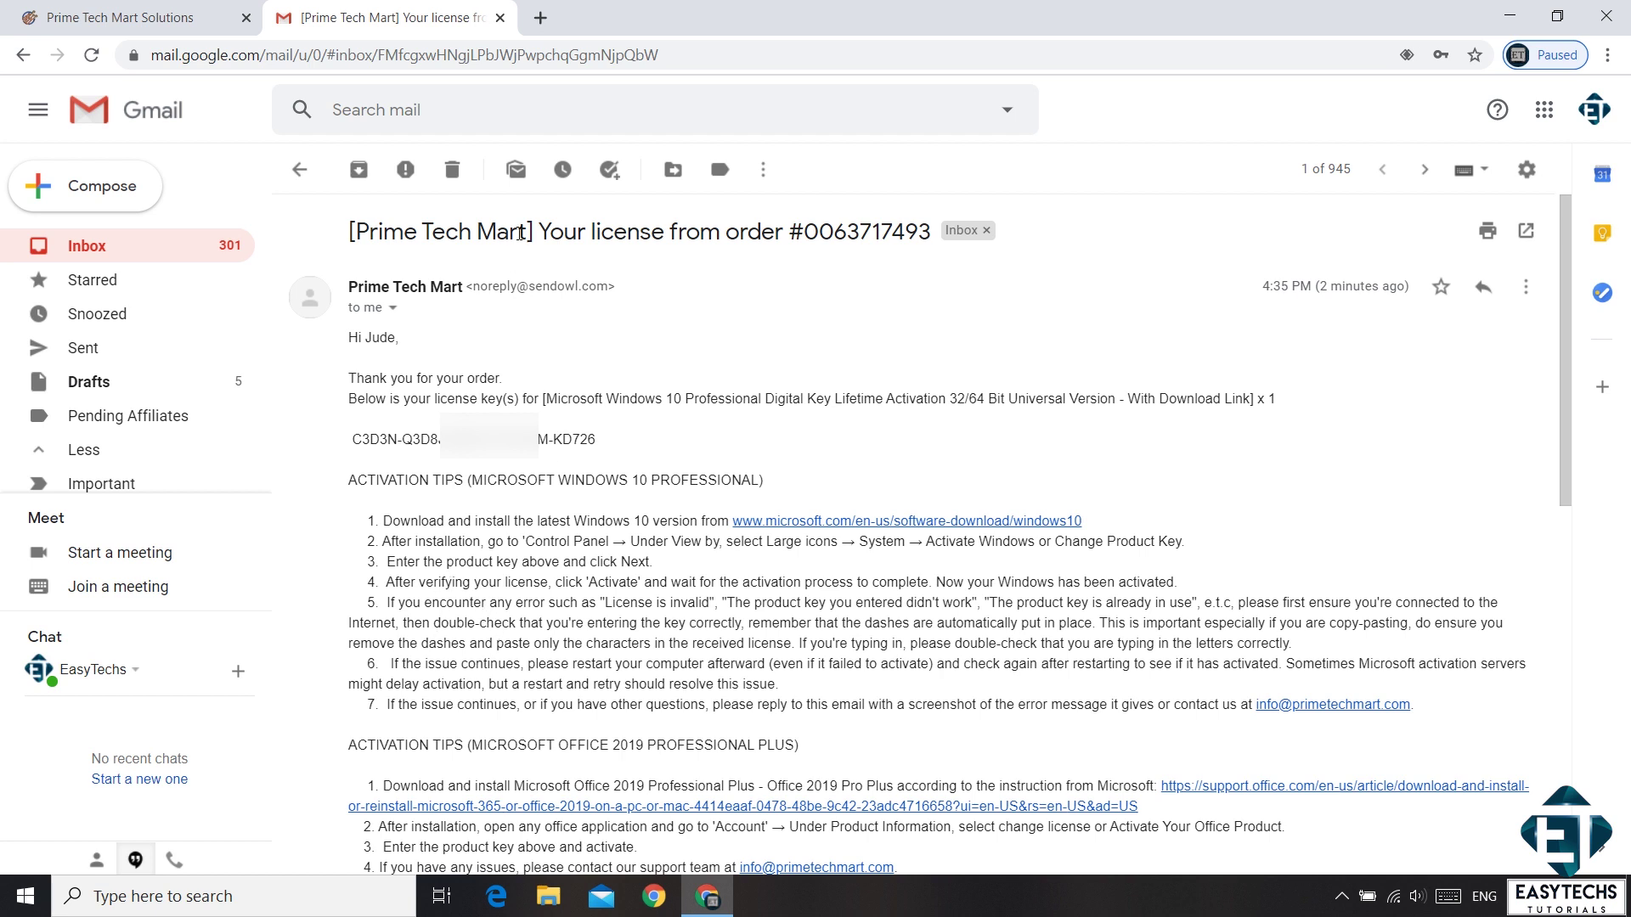
{"action": "scroll", "coordinate": [490, 620], "scroll_direction": "down", "scroll_amount": 1}
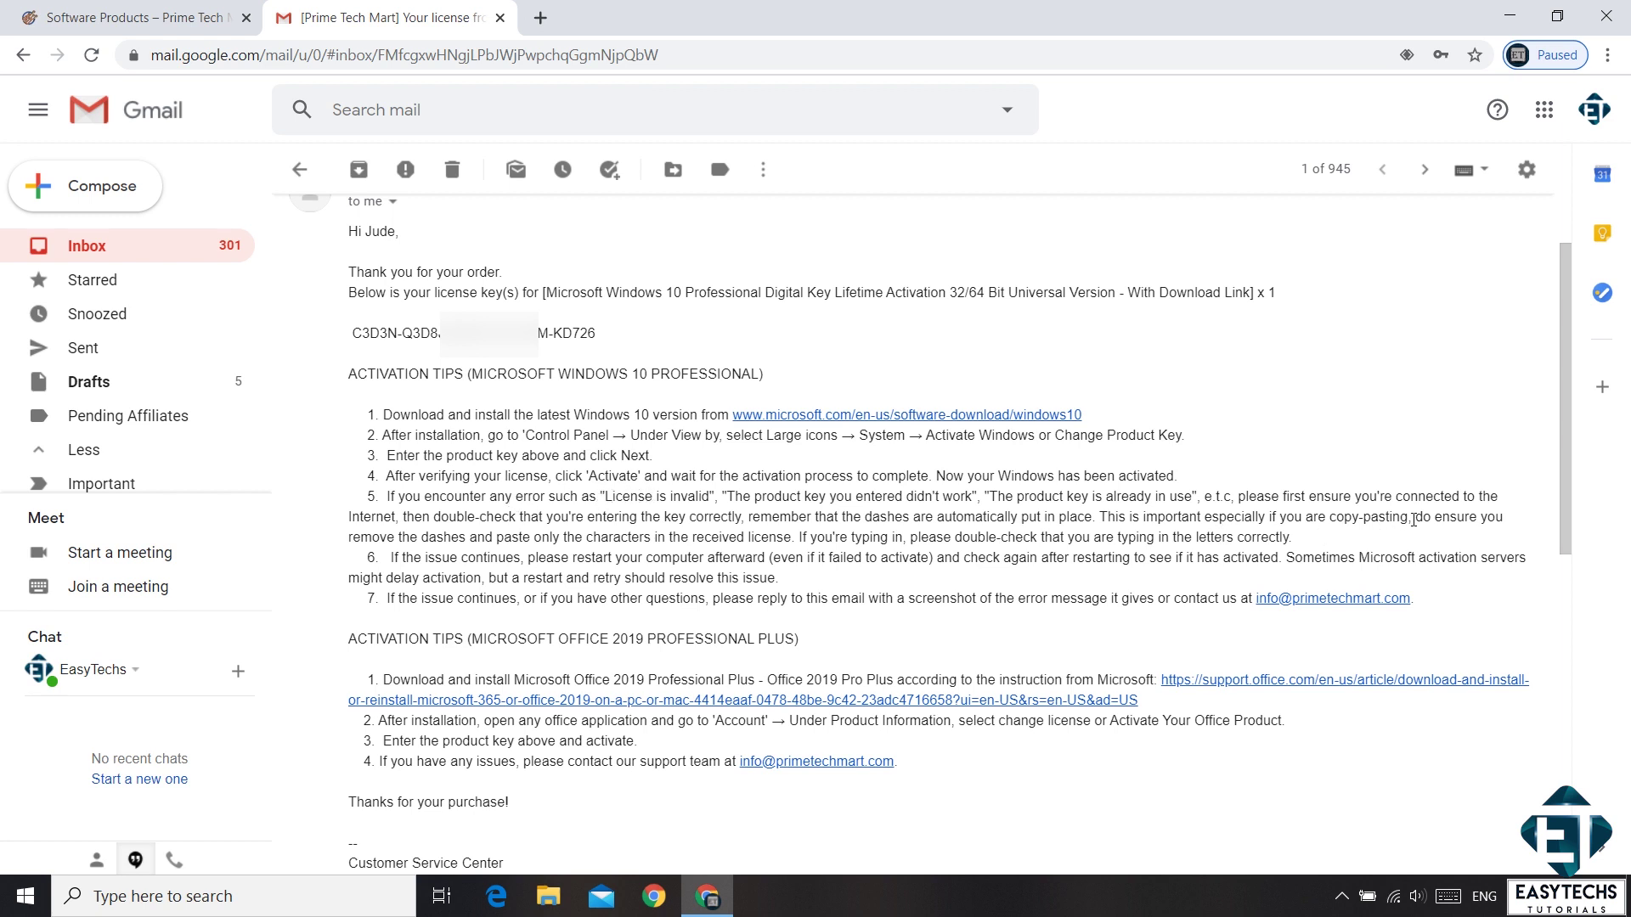
Highlight, then deselect, the email tip about removing dashes from the key.
{"action": "mouse_move", "coordinate": [1416, 518]}
{"action": "left_mouse_down"}
{"action": "mouse_move", "coordinate": [656, 540]}
{"action": "mouse_move", "coordinate": [793, 540]}
{"action": "left_mouse_up"}
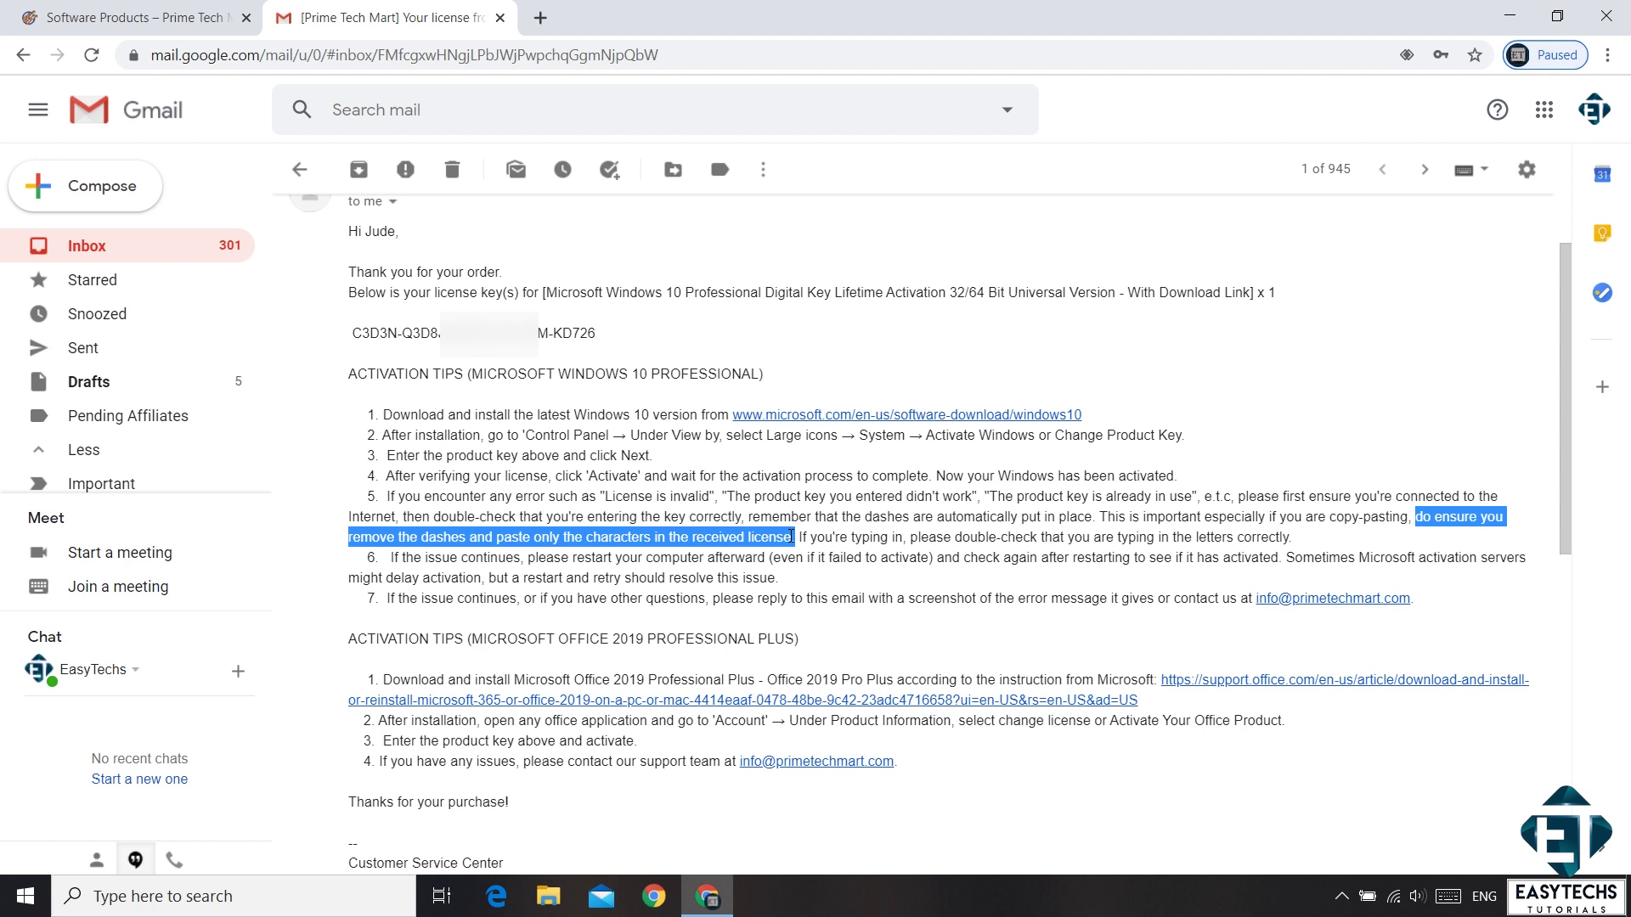
{"action": "left_click", "coordinate": [813, 538]}
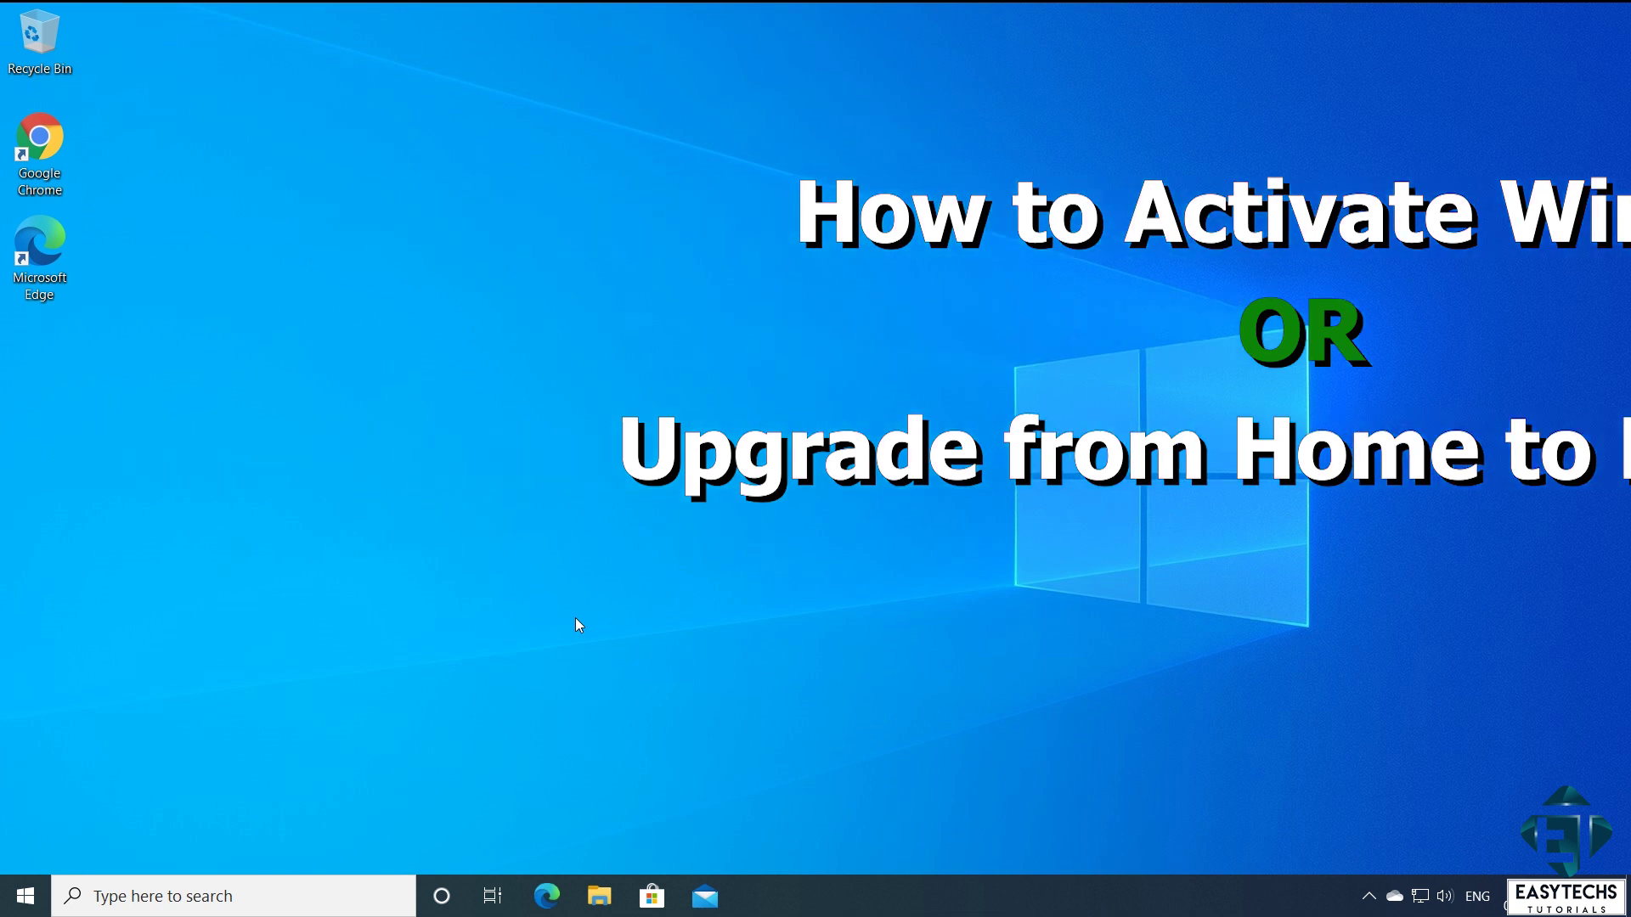
Open This PC's System properties from File Explorer's Computer ribbon.
{"action": "left_click", "coordinate": [599, 897]}
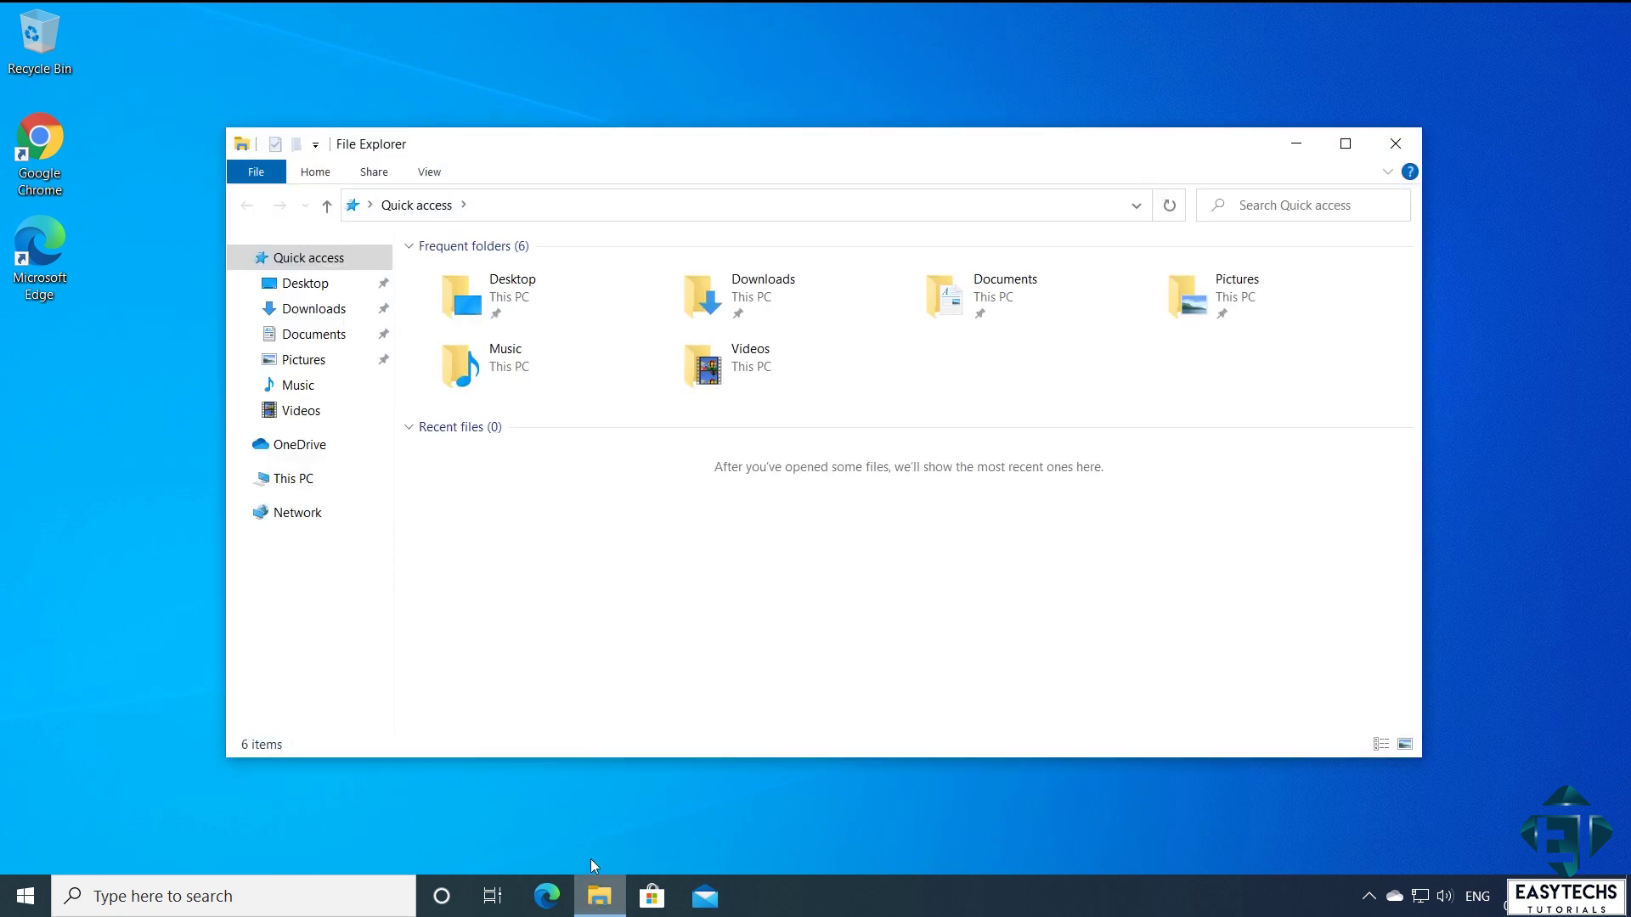
{"action": "left_click", "coordinate": [296, 481]}
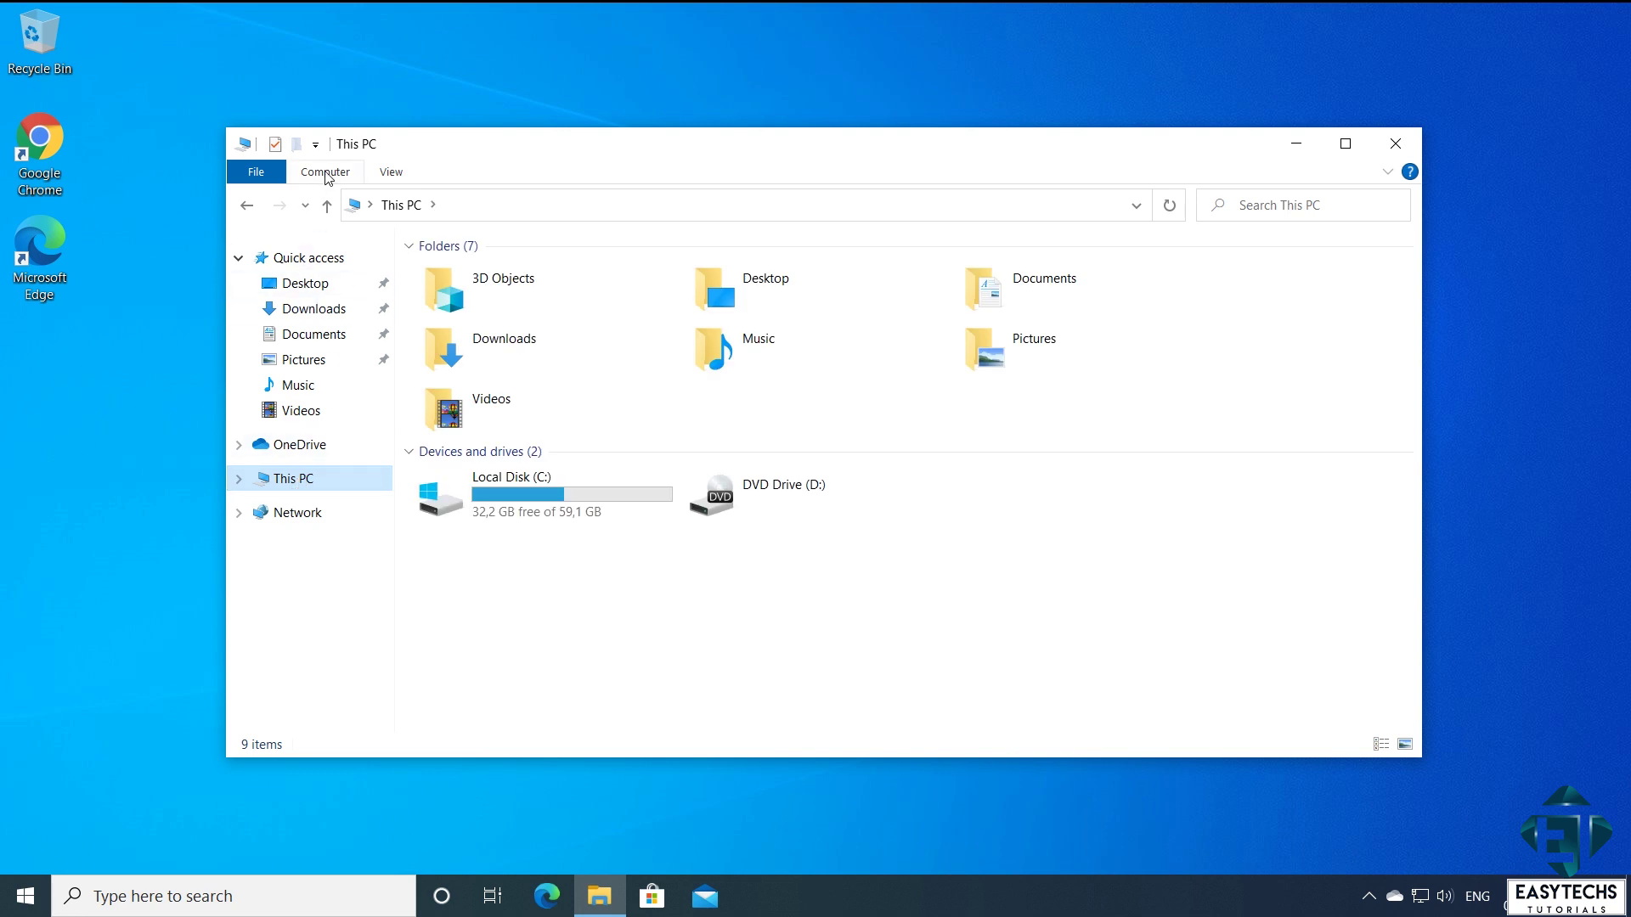
{"action": "left_click", "coordinate": [325, 172]}
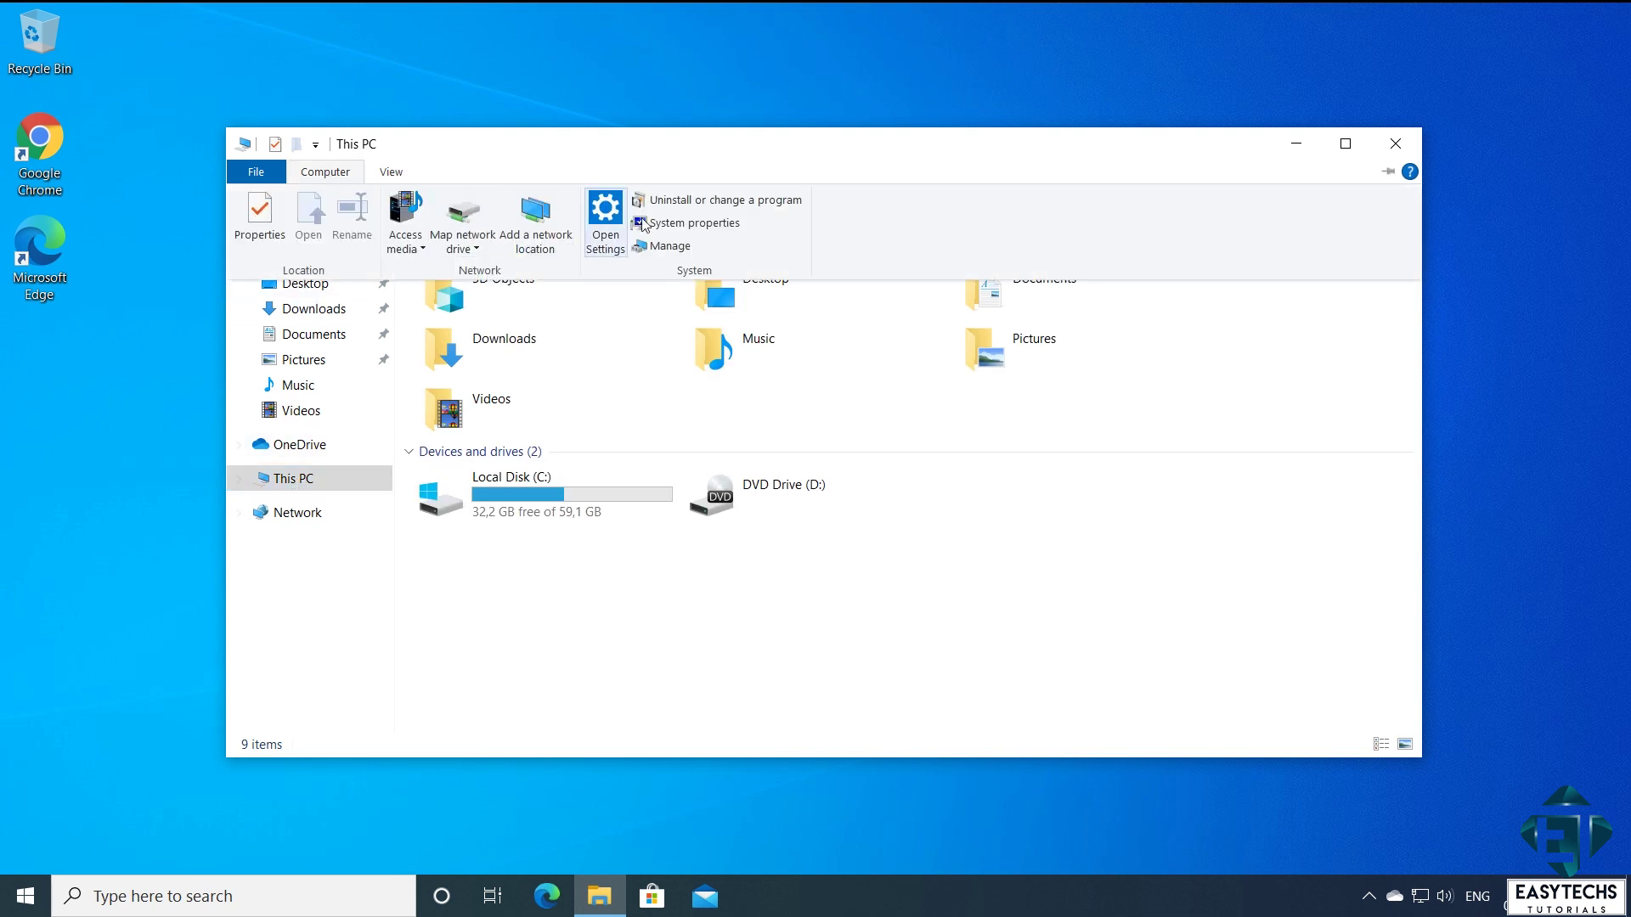
{"action": "left_click", "coordinate": [695, 225]}
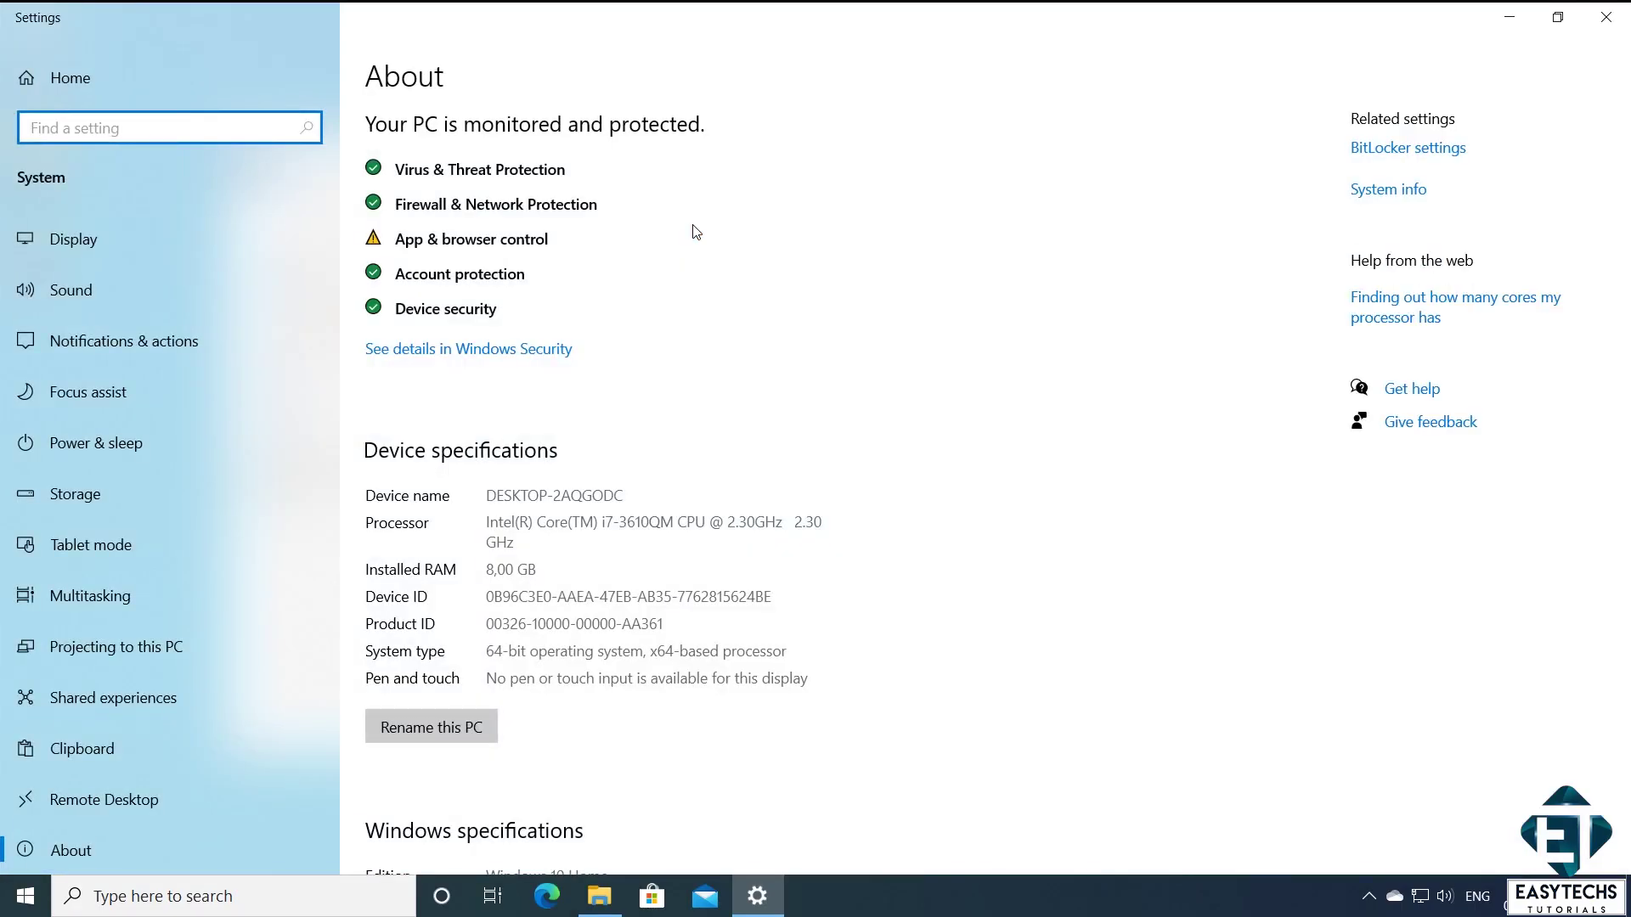
Go from the About page to the product key and edition upgrade settings.
{"action": "scroll", "coordinate": [692, 234], "scroll_direction": "down", "scroll_amount": 2}
{"action": "scroll", "coordinate": [684, 237], "scroll_direction": "down", "scroll_amount": 3}
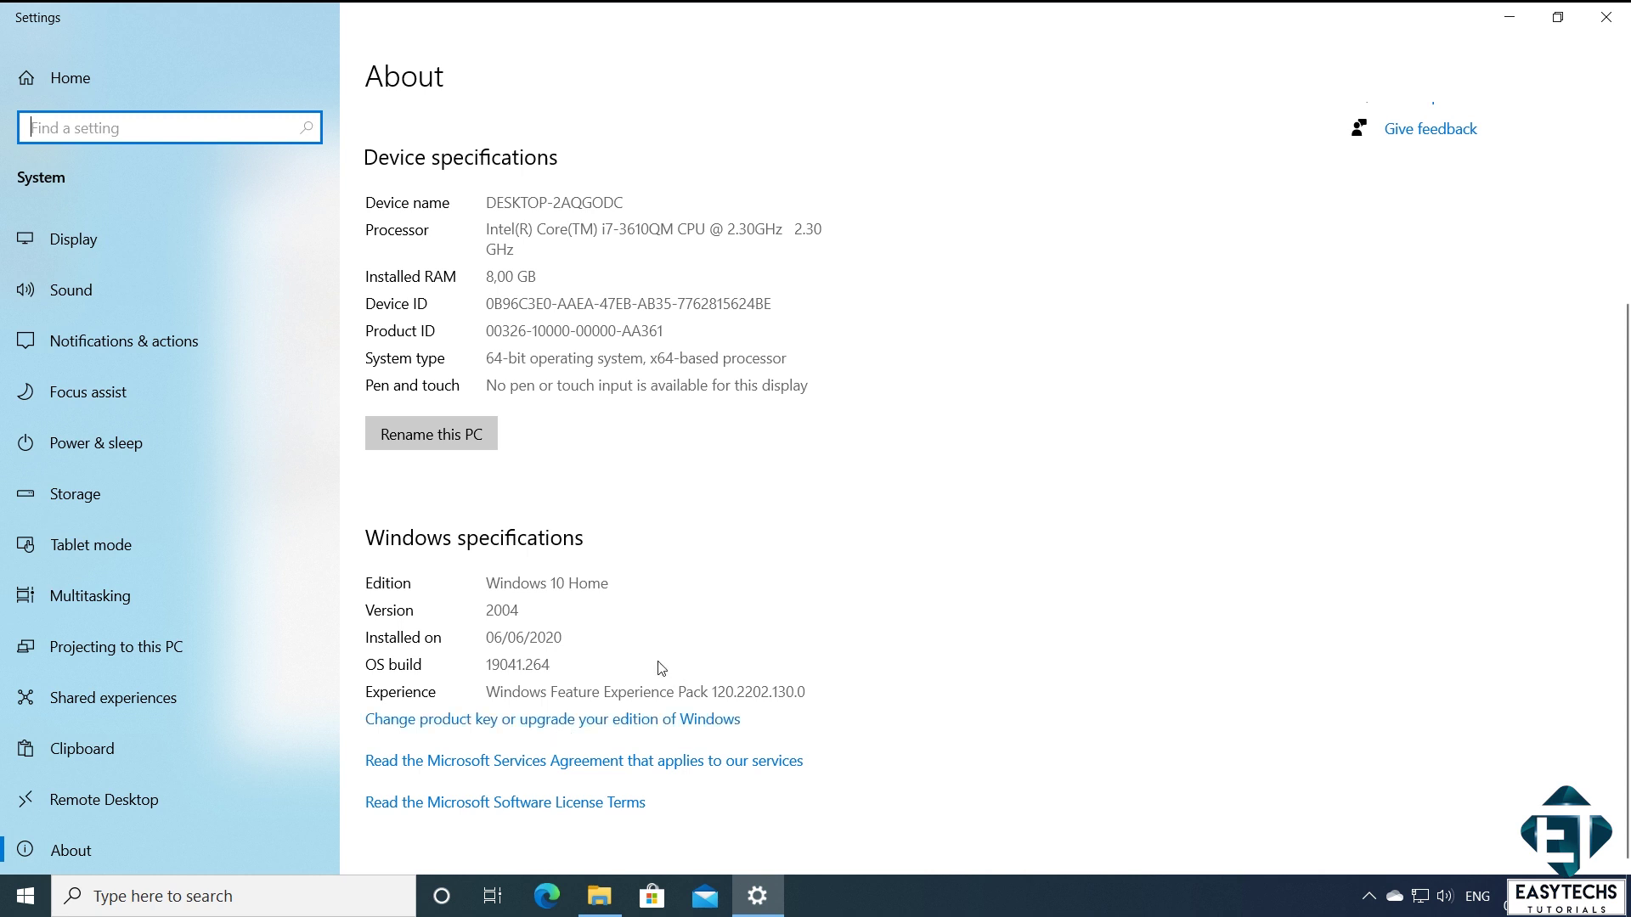
{"action": "left_click", "coordinate": [571, 728]}
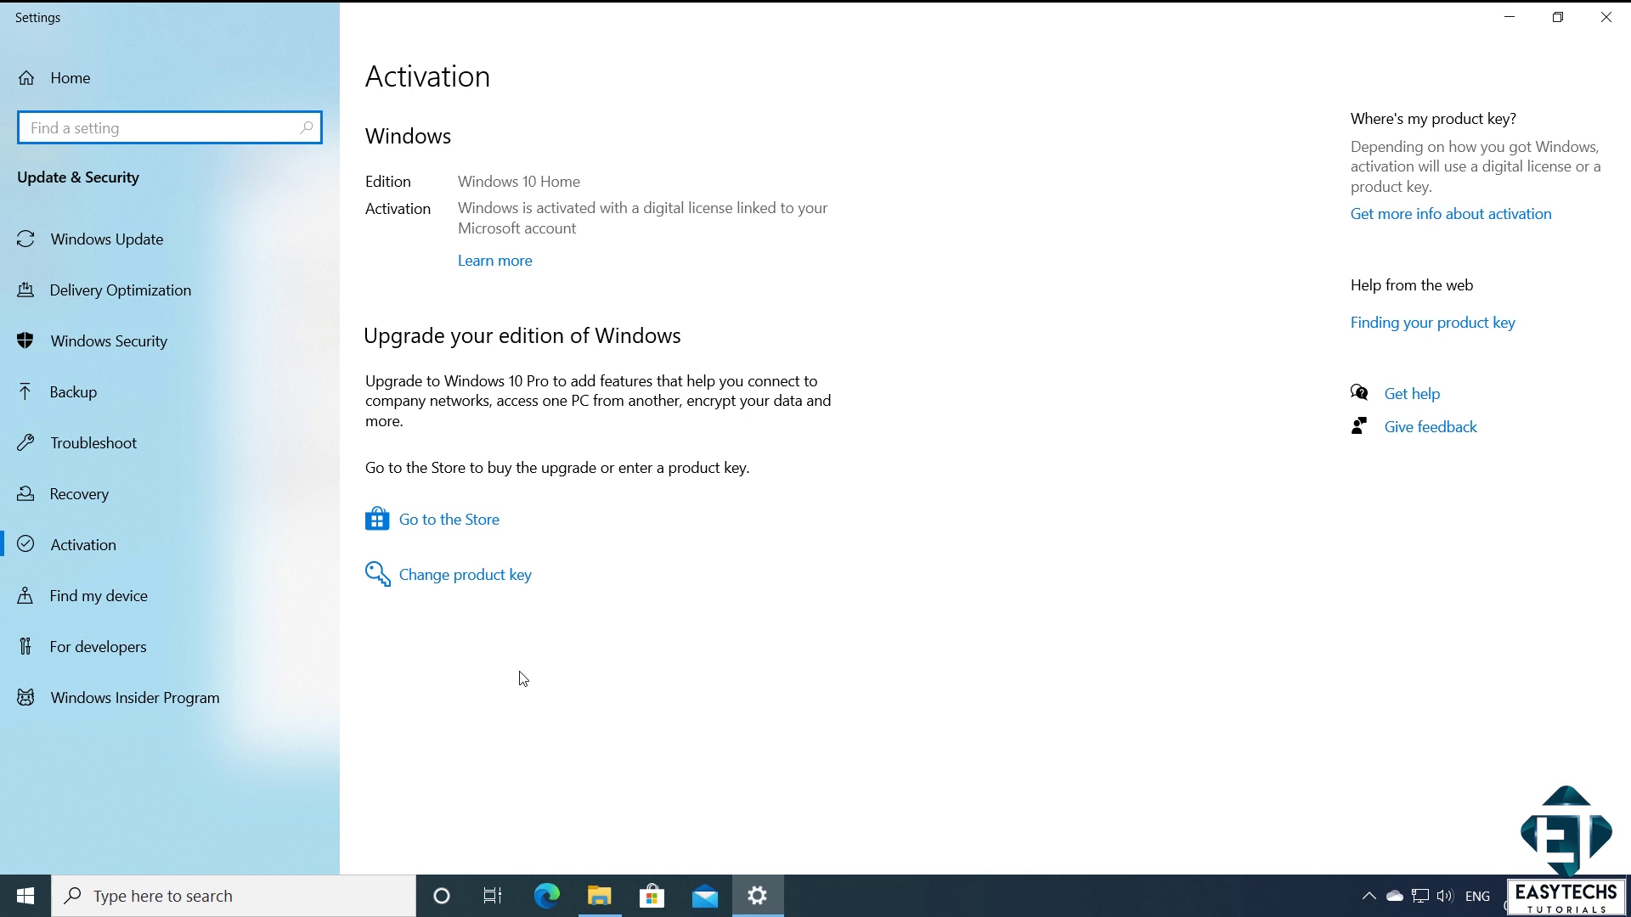
Enter the emailed Windows 10 Pro product key as the new product key and submit it.
{"action": "left_click", "coordinate": [476, 584]}
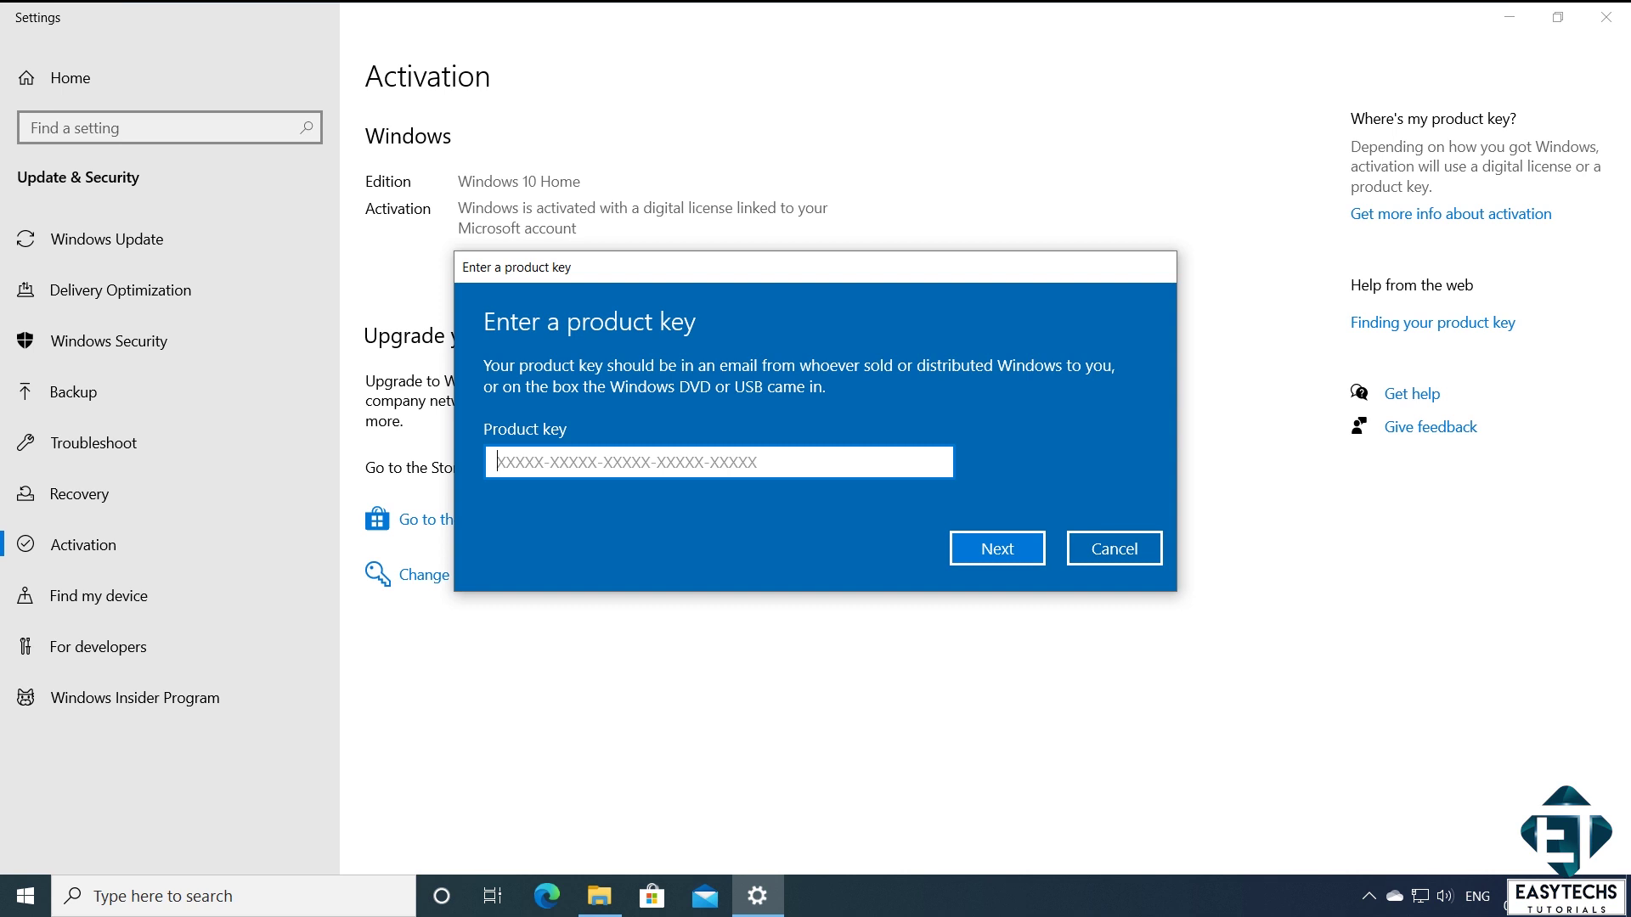
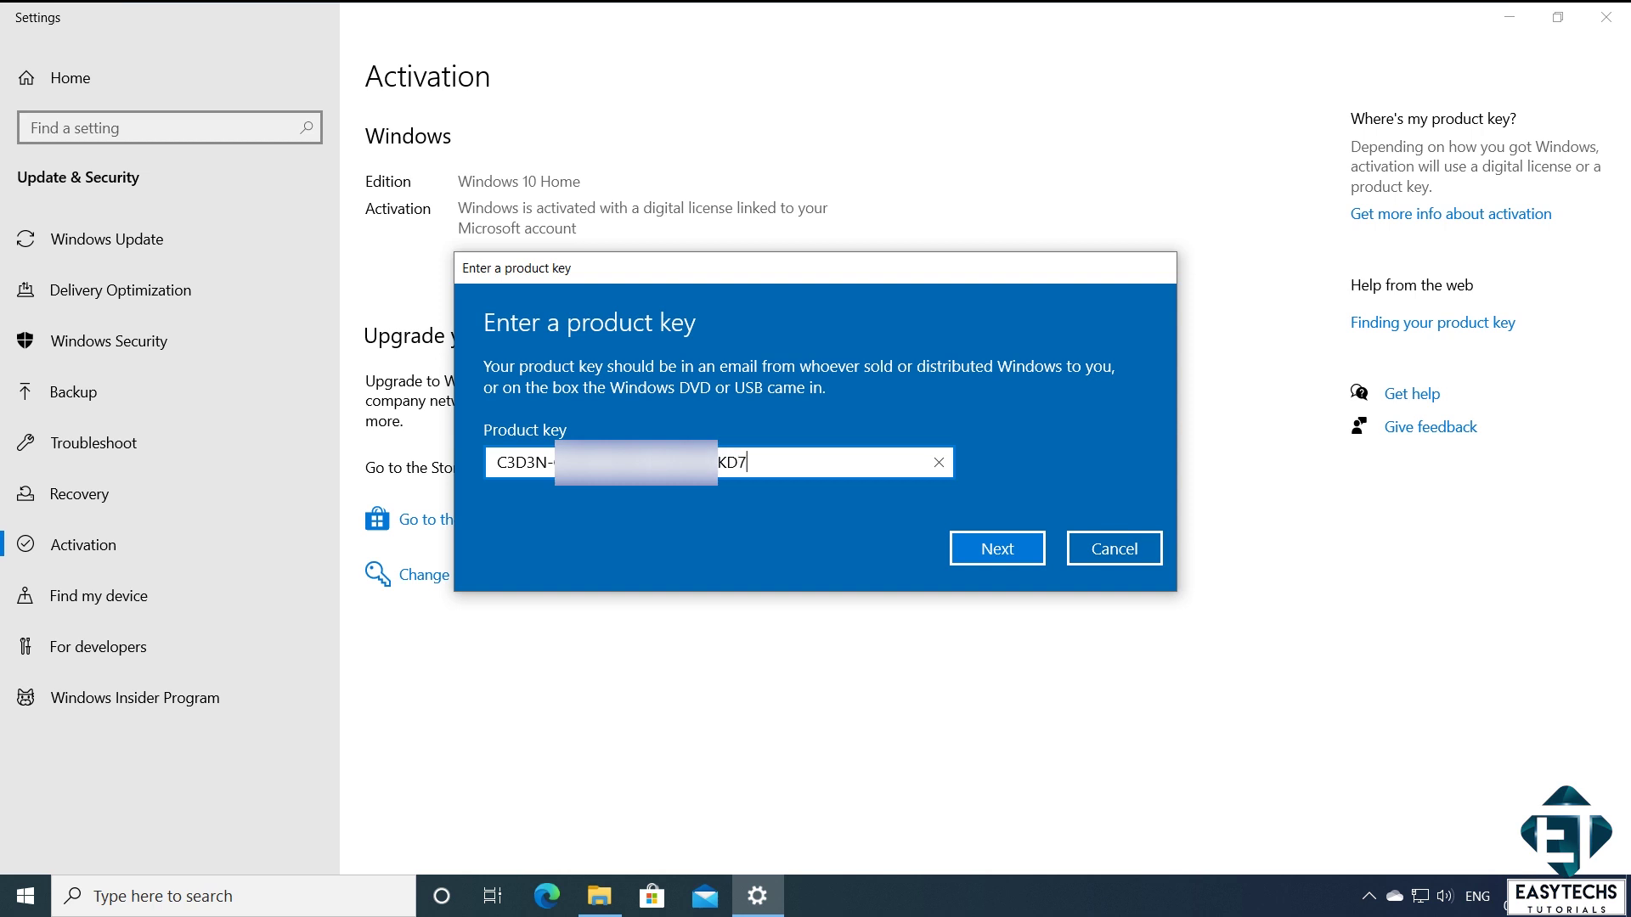
{"action": "left_click", "coordinate": [989, 549]}
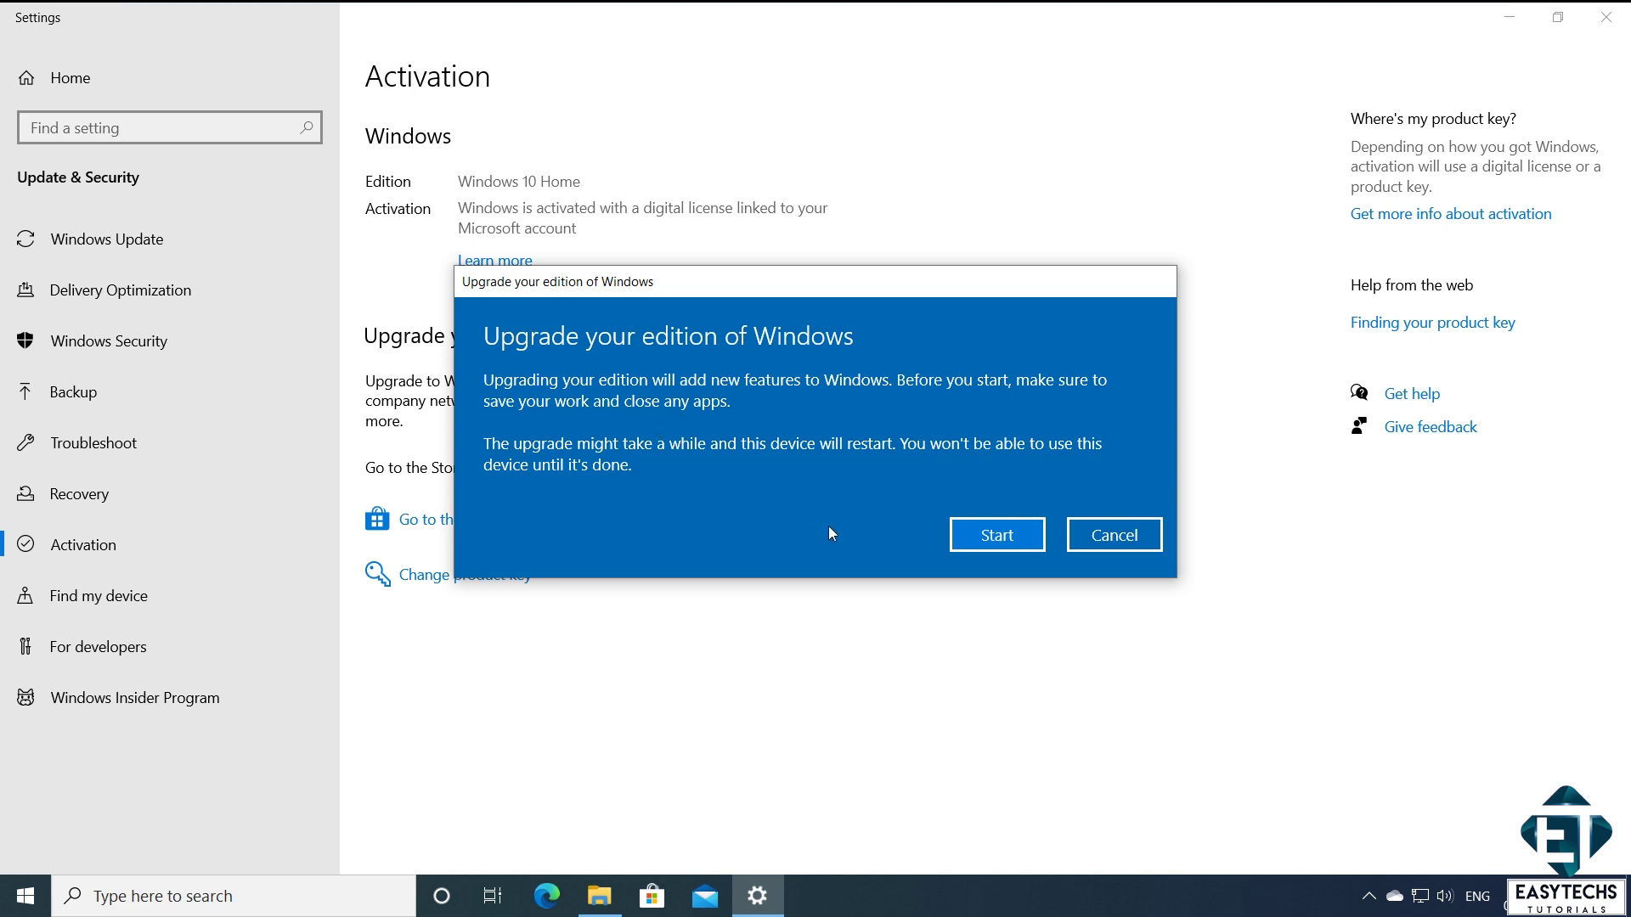
Start the upgrade to Windows 10 Pro and let the PC restart to the sign-in screen.
{"action": "left_click", "coordinate": [1001, 538]}
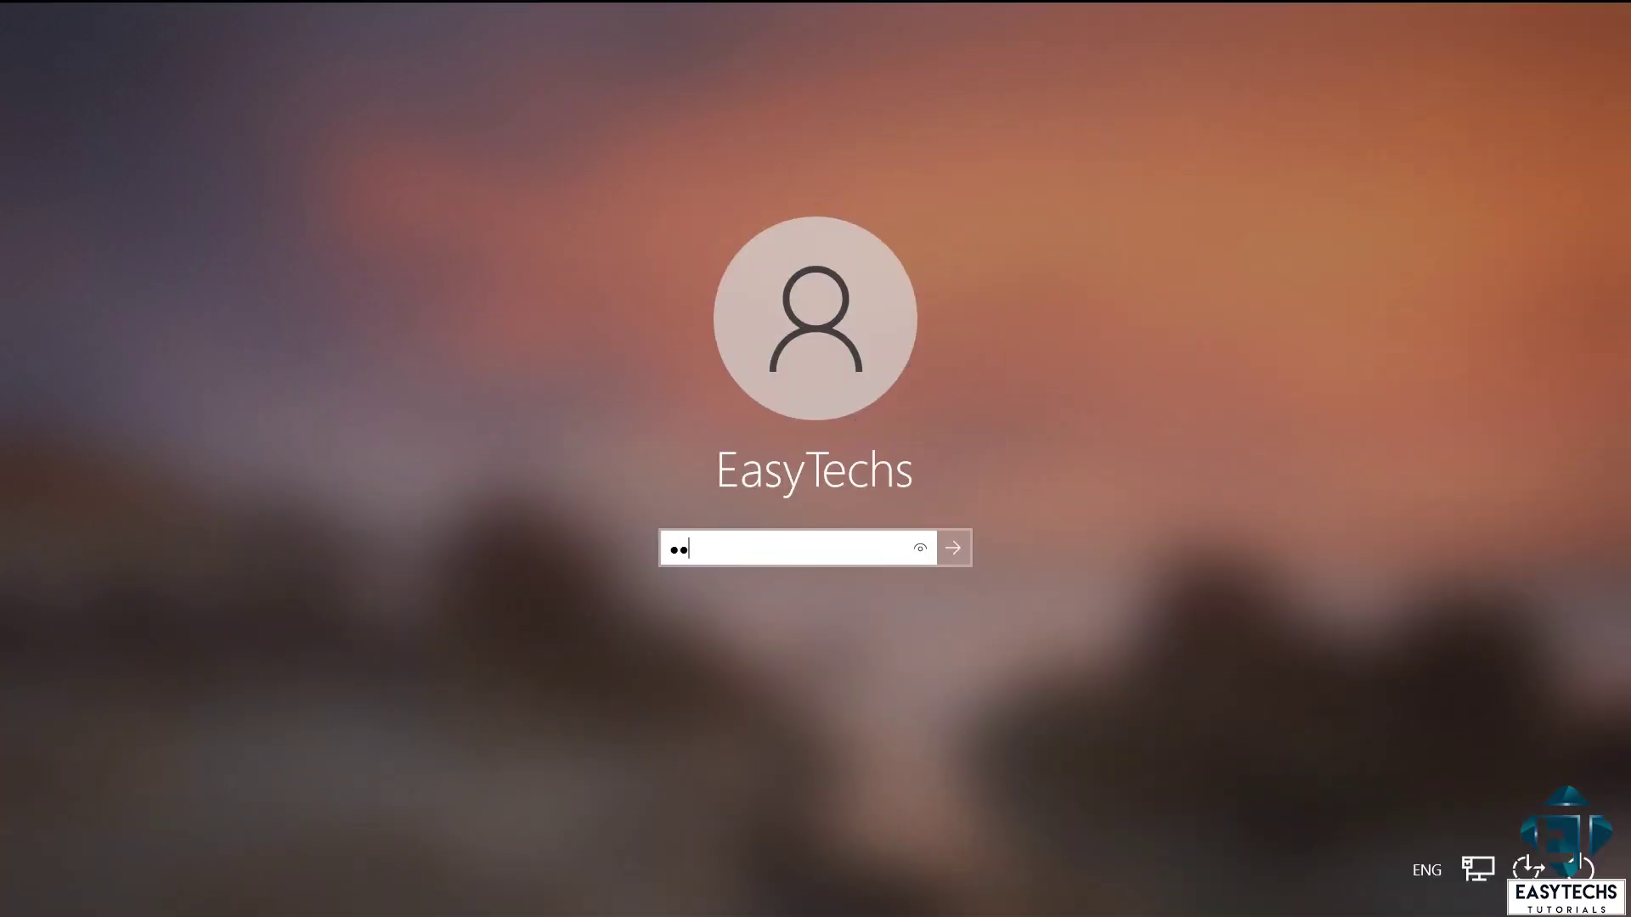
Sign back in with the account password to reach the upgraded desktop.
{"action": "type", "text": "••"}
{"action": "key", "text": "Return"}
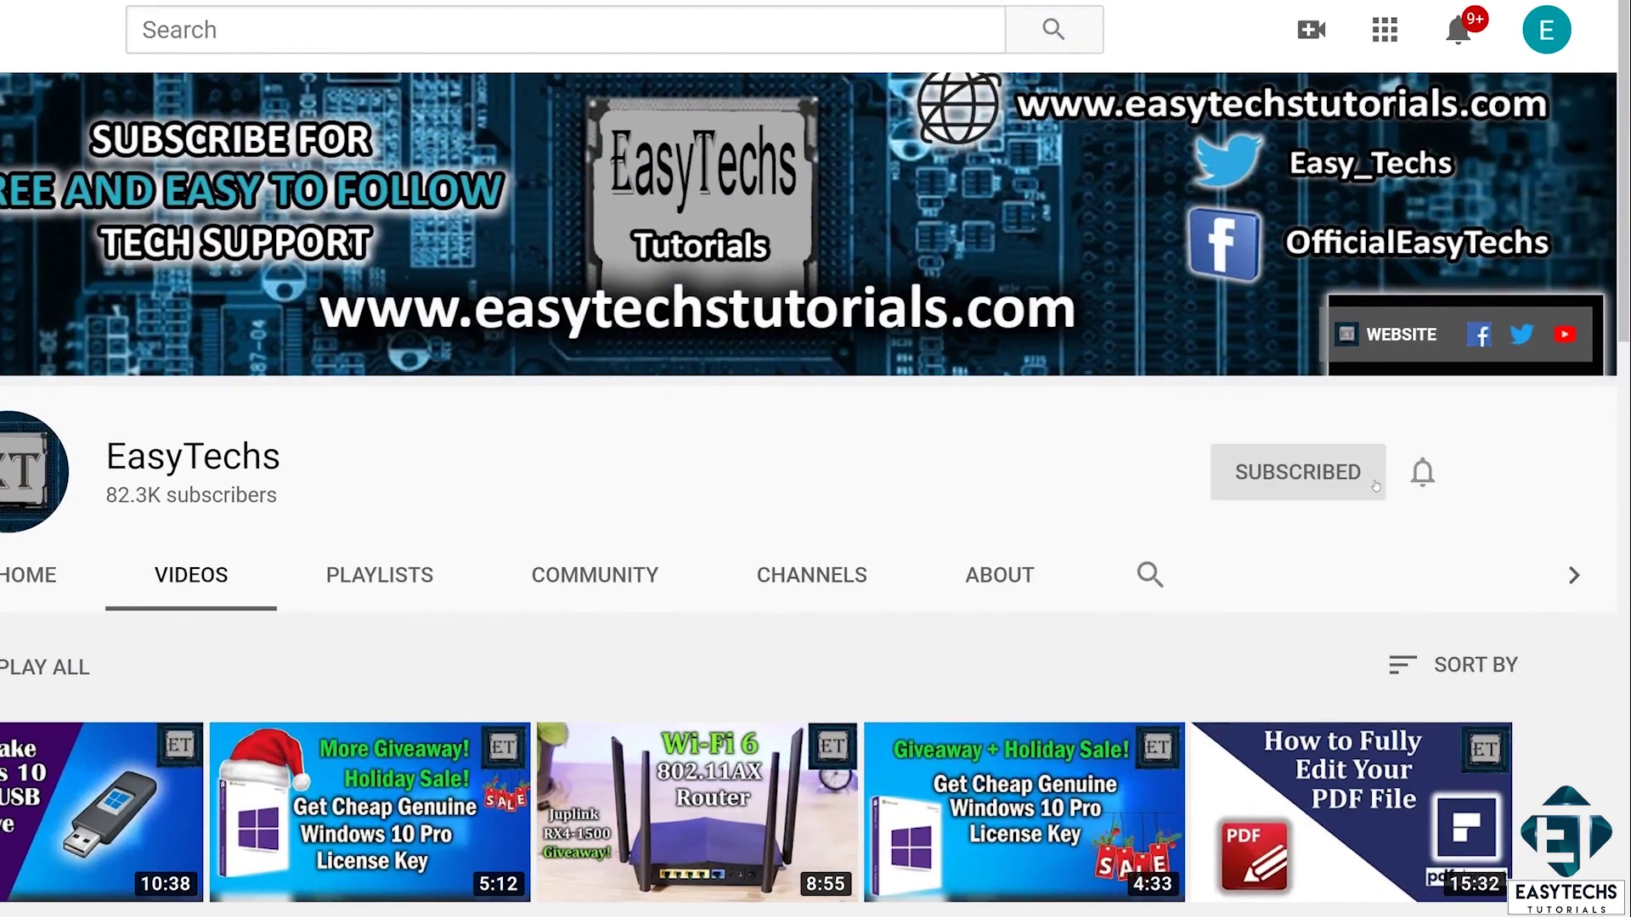
Set the EasyTechs channel bell notifications to All.
{"action": "left_click", "coordinate": [1423, 476]}
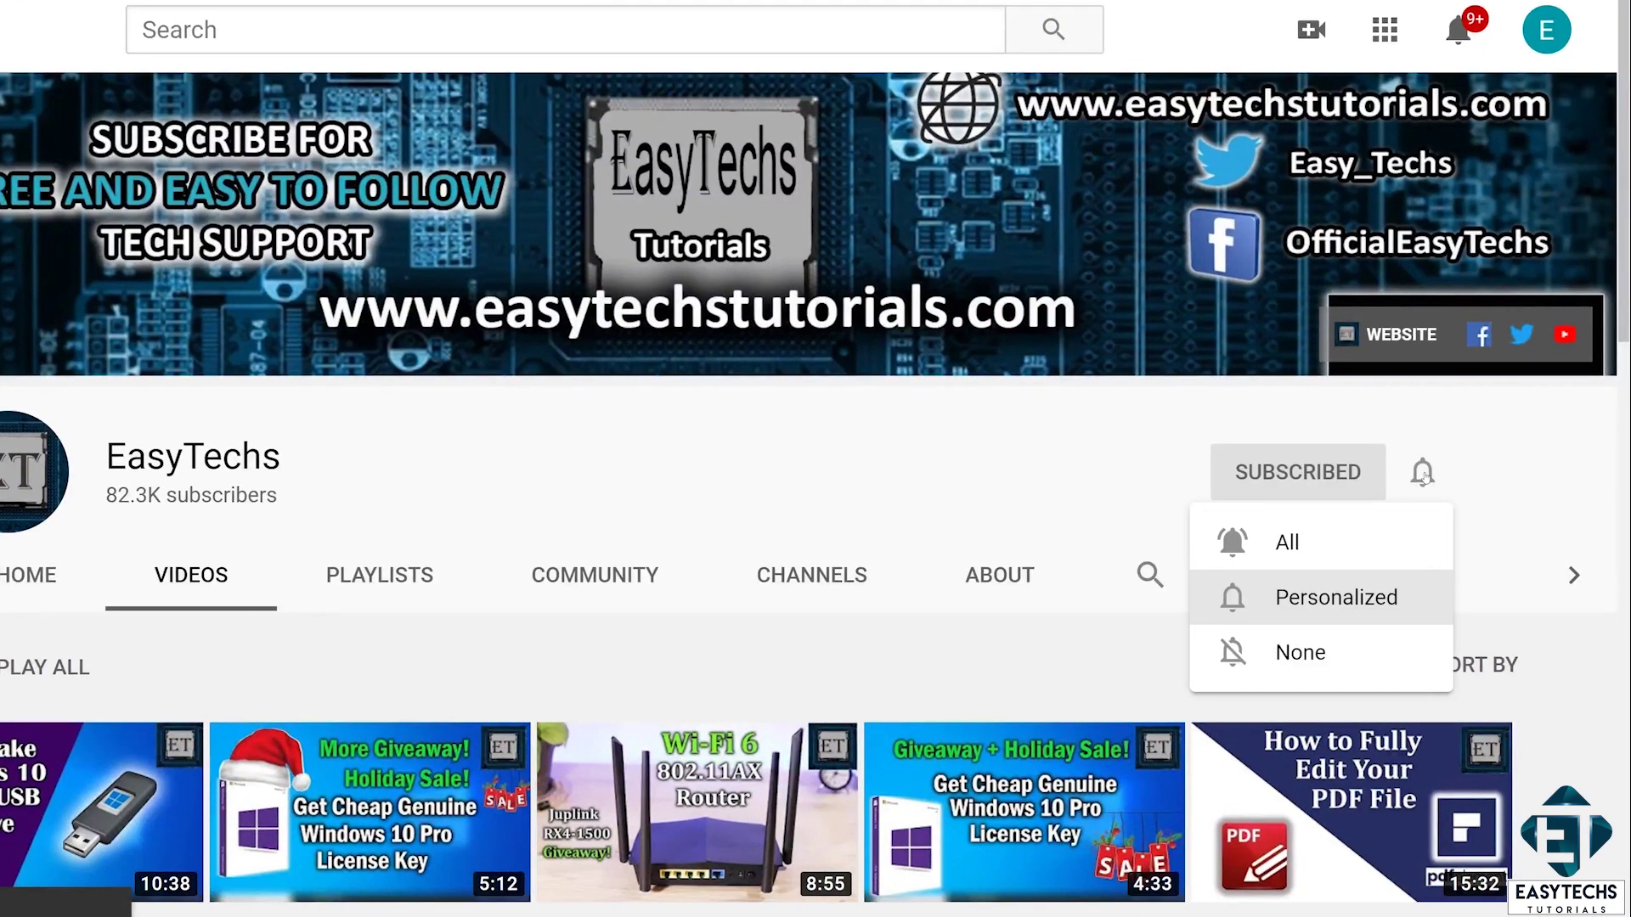
{"action": "left_click", "coordinate": [1315, 545]}
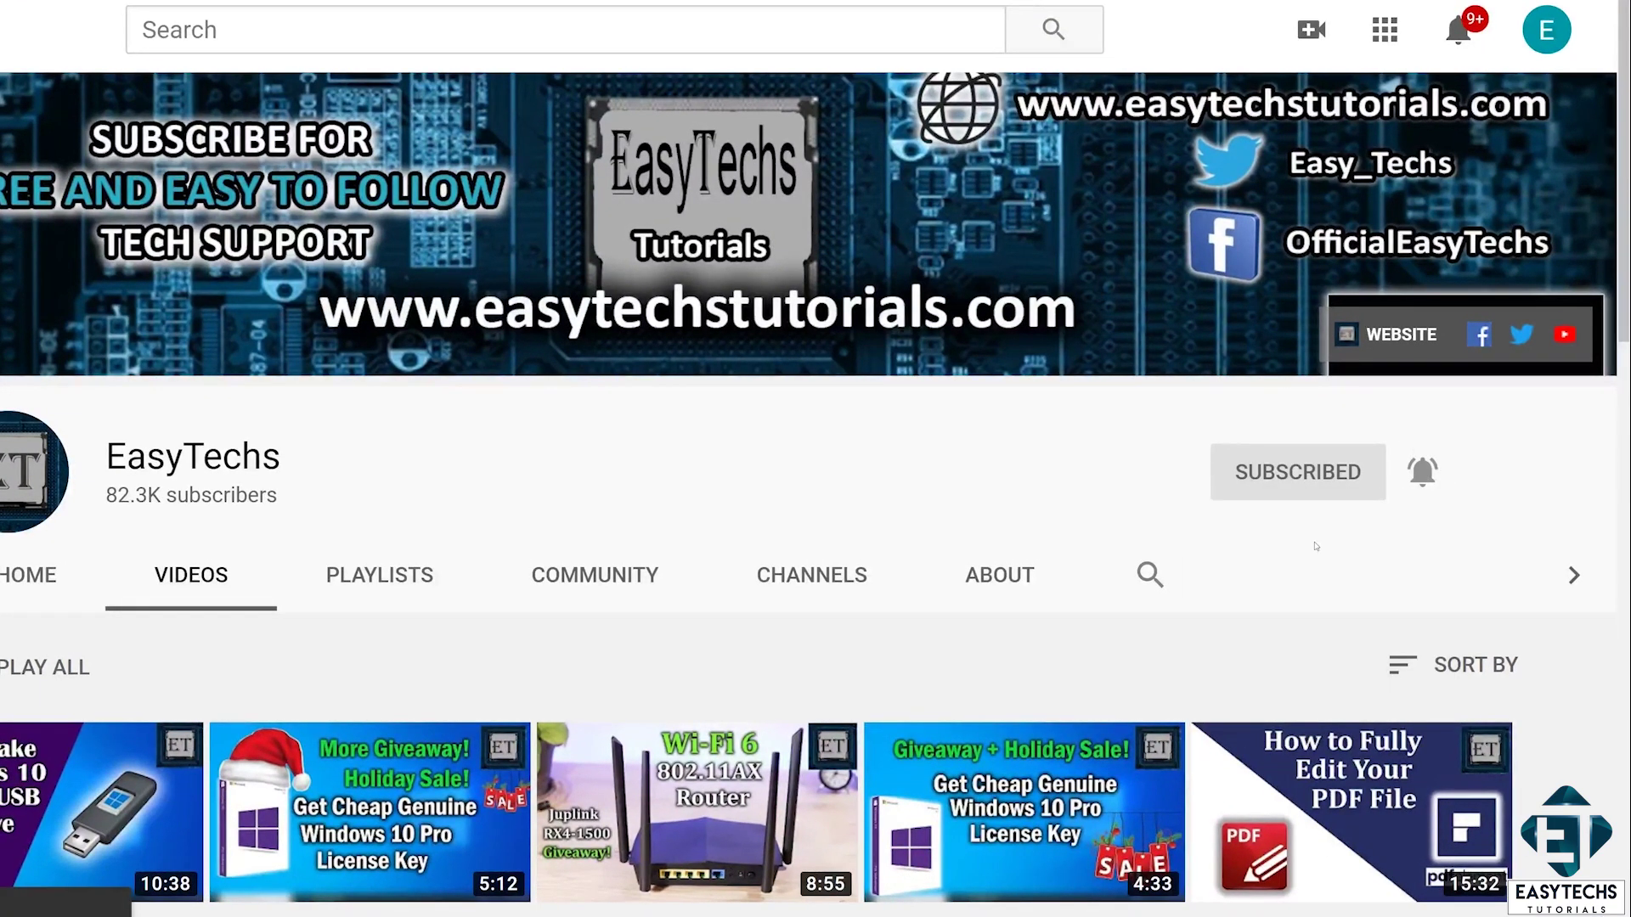